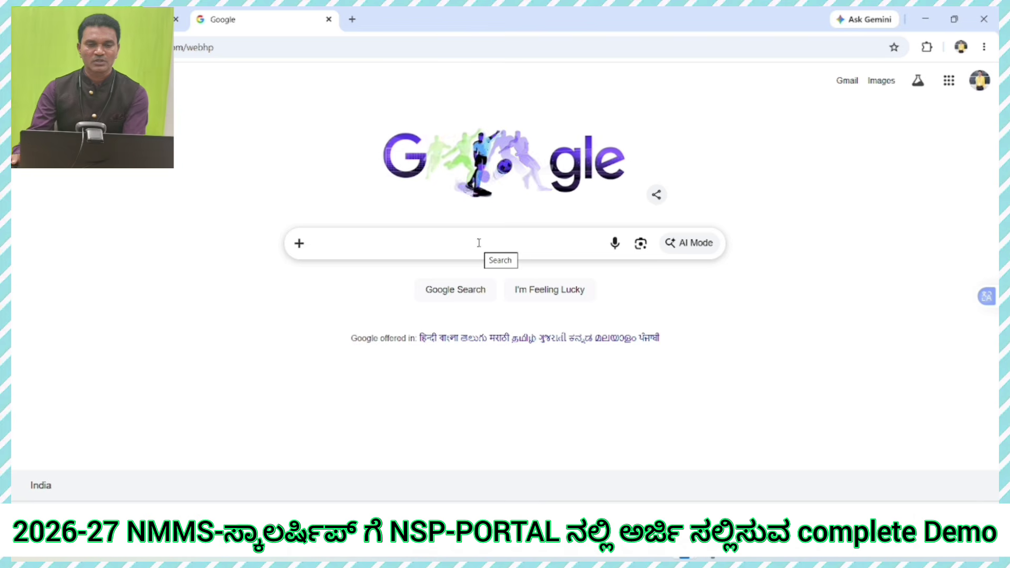
Step: Search Google for nsp and open the 'National Scholarship Portal: NSP' result
left_click(398, 232)
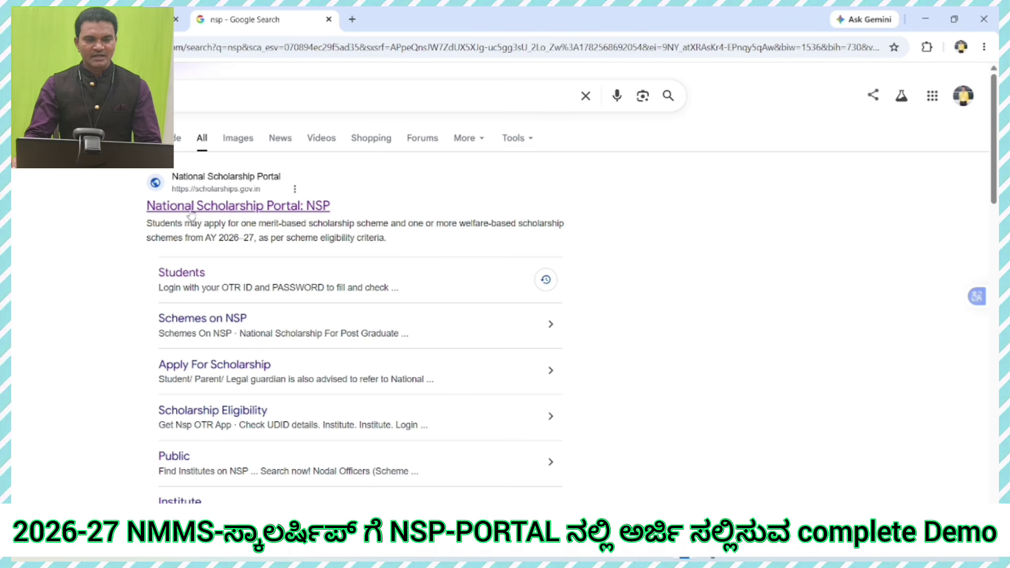
left_click(293, 205)
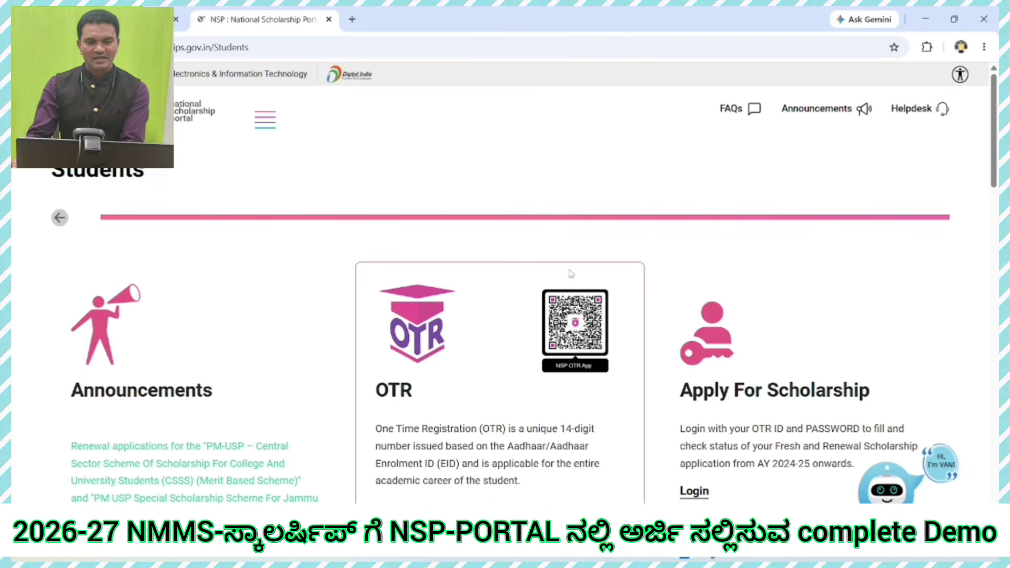
Step: Go to the Apply For Scholarship login and paste the student's 12-digit Aadhaar number
scroll(347, 329, "down", 3)
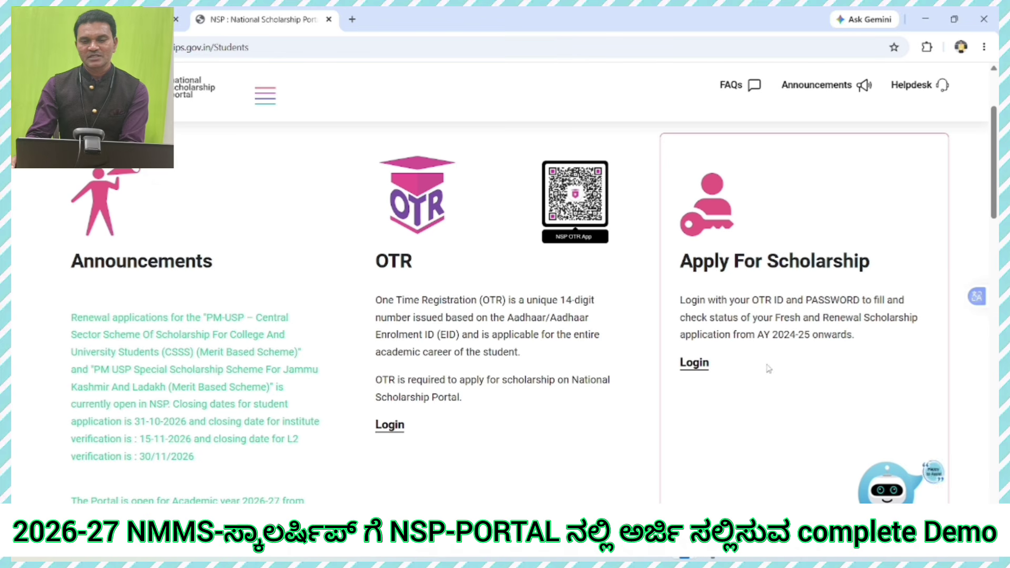
left_click(693, 368)
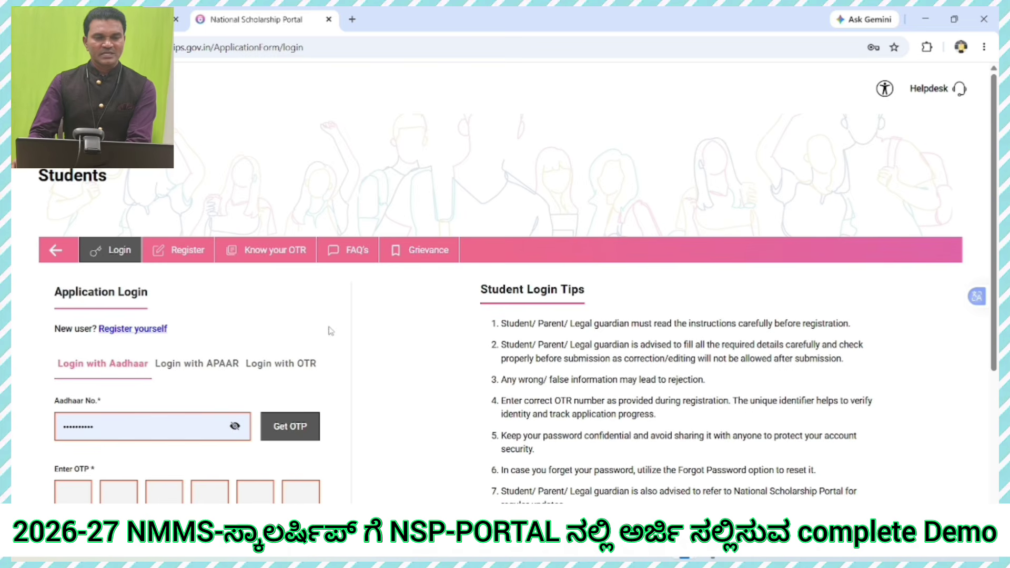
scroll(326, 324, "down", 1)
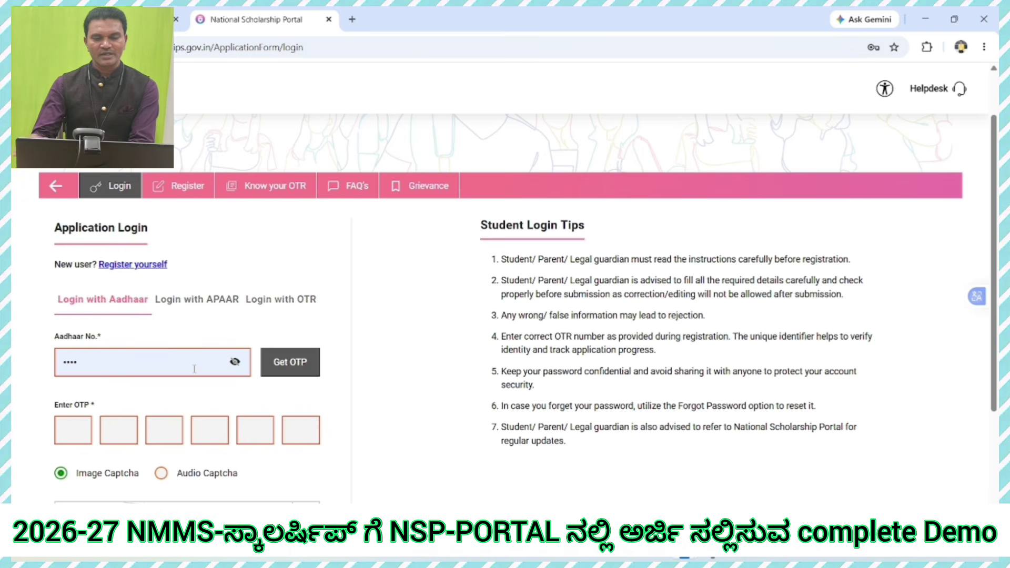
key("BackSpace")
key("BackSpace")
key("BackSpace")
key("BackSpace")
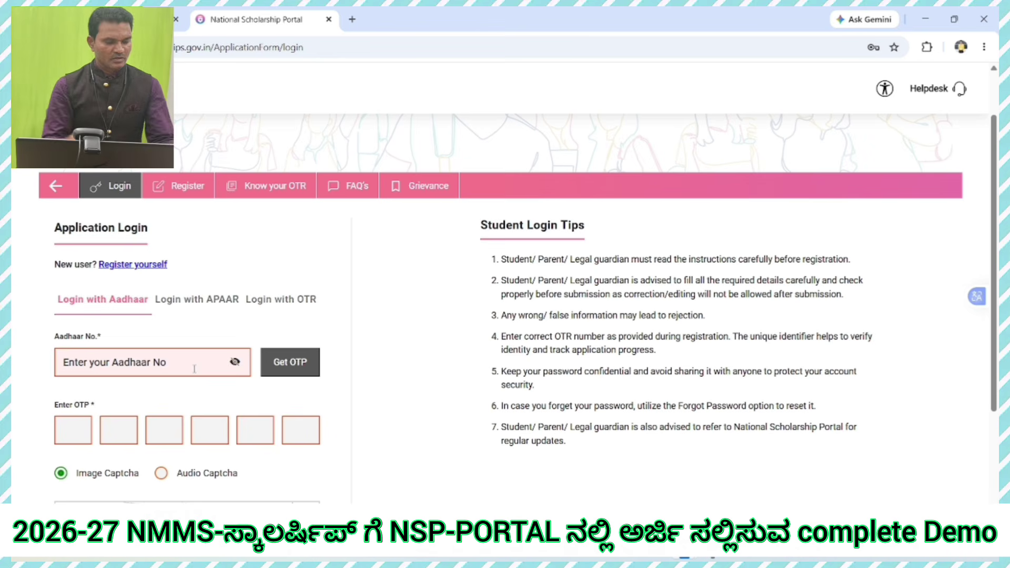
key("ctrl+v")
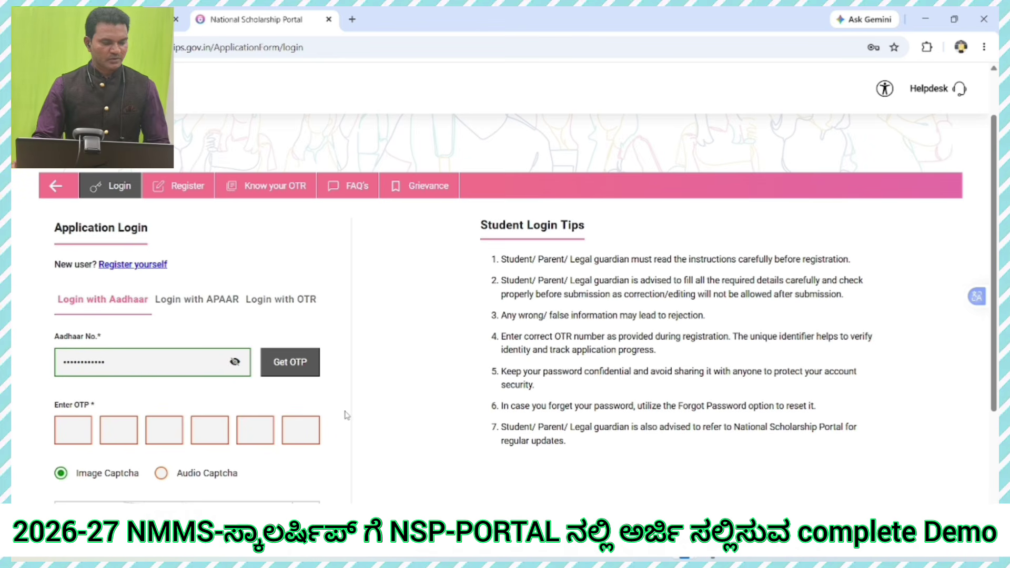
Step: Request the Aadhaar OTP, agree to the consent, enter the OTP and captcha, and proceed
left_click(297, 368)
scroll(427, 354, "down", 2)
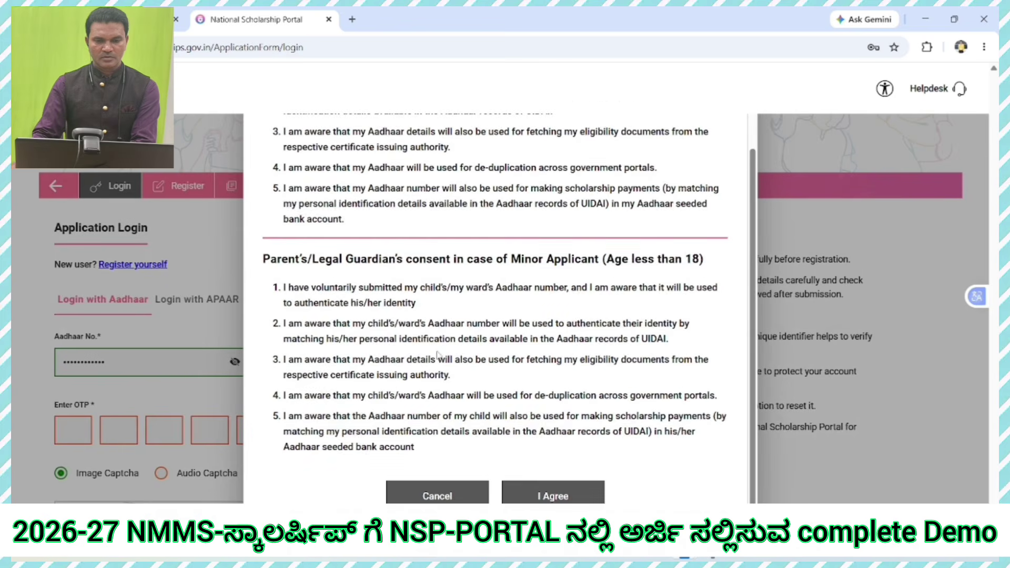
left_click(552, 496)
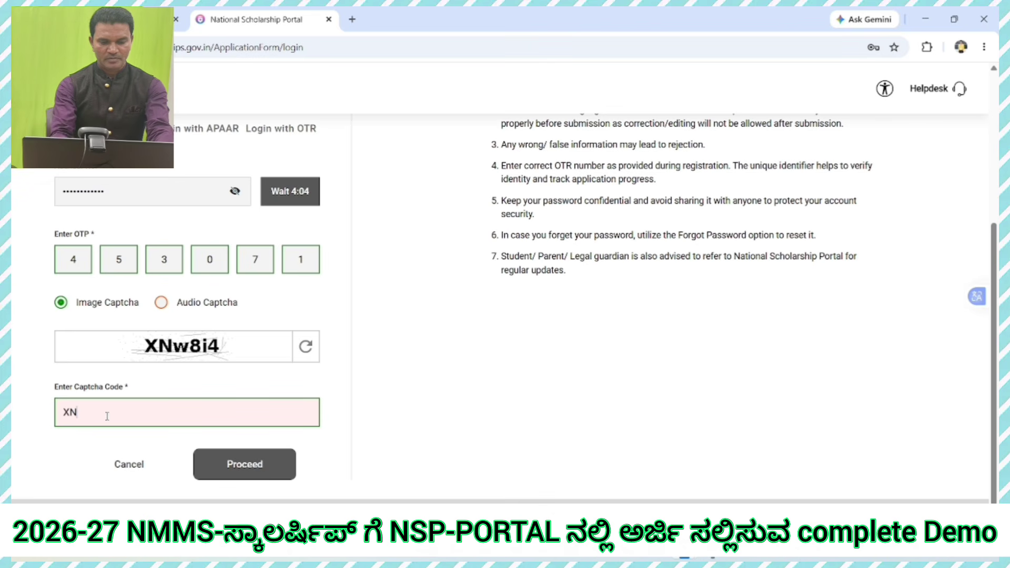
type("w8i4")
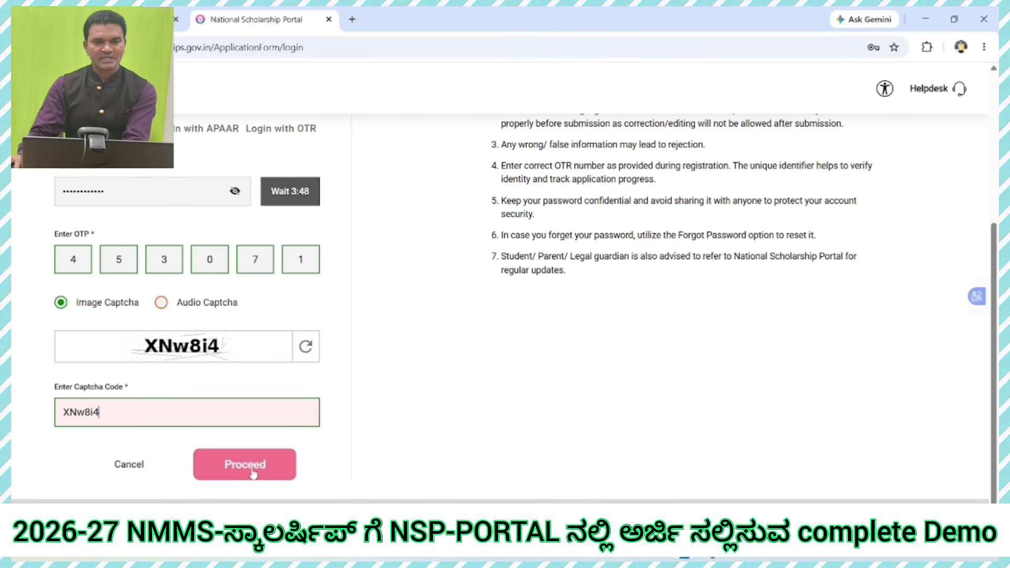
left_click(252, 473)
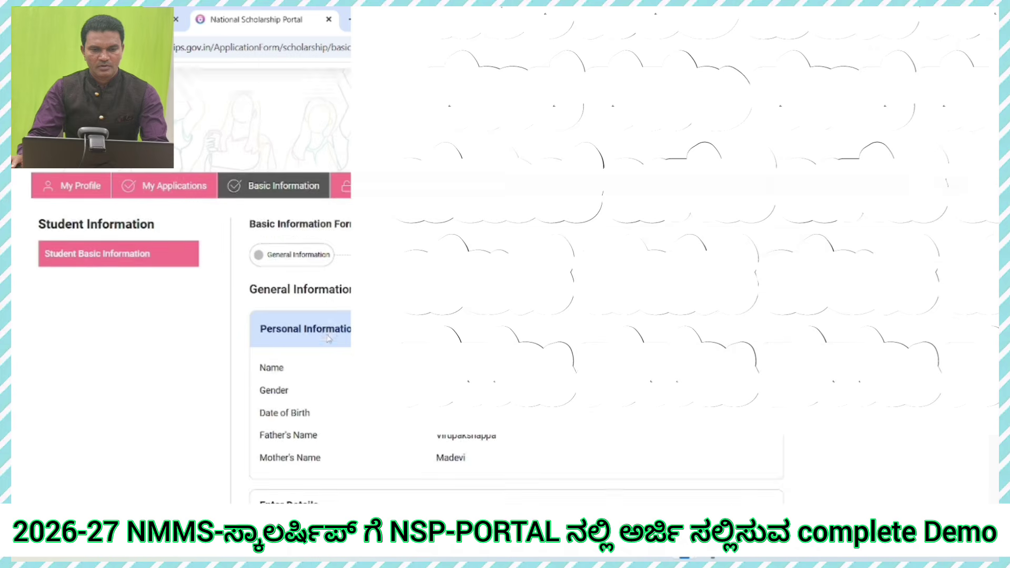
Step: Scroll through the Basic Information form to reach the Enter Details section
scroll(336, 340, "down", 4)
scroll(336, 340, "up", 4)
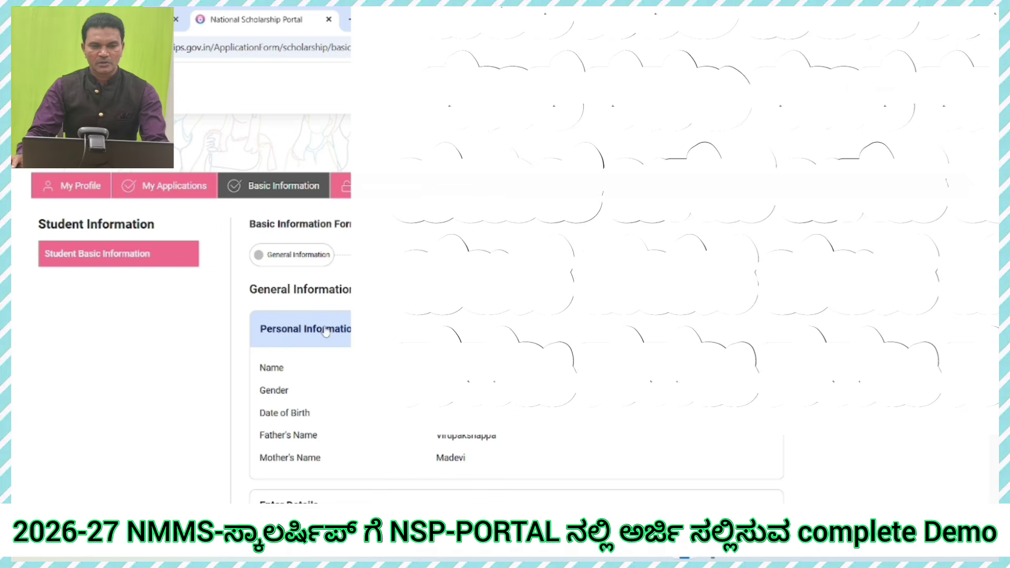
scroll(331, 311, "down", 1)
scroll(330, 311, "down", 7)
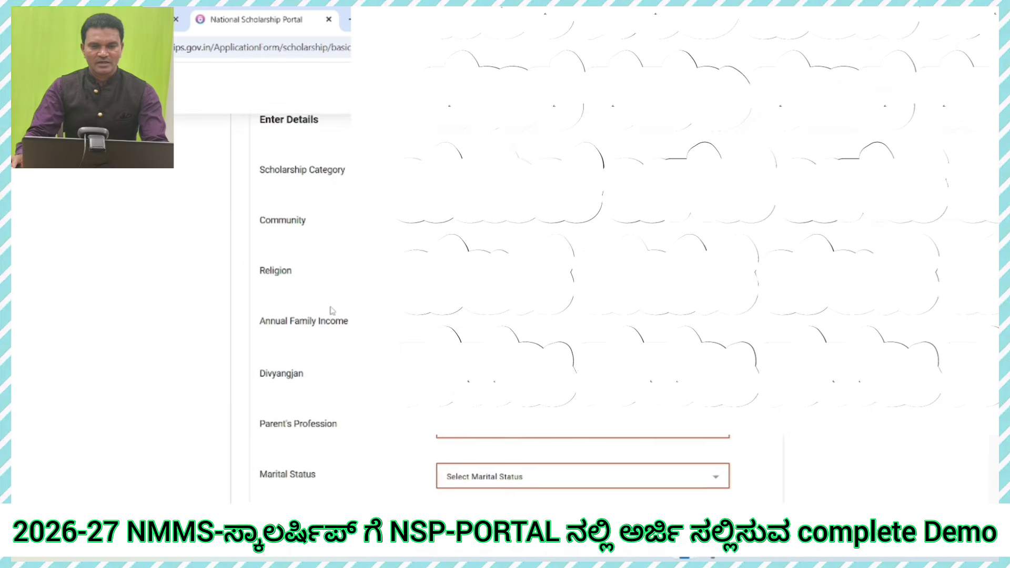
scroll(331, 310, "up", 5)
scroll(257, 299, "down", 2)
scroll(258, 299, "up", 1)
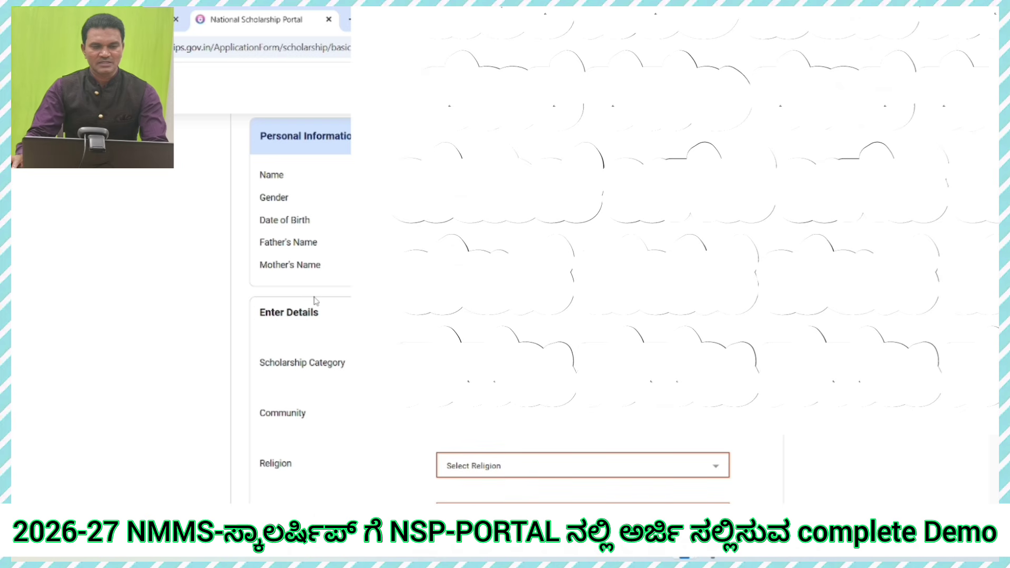
scroll(316, 301, "down", 5)
scroll(316, 301, "up", 1)
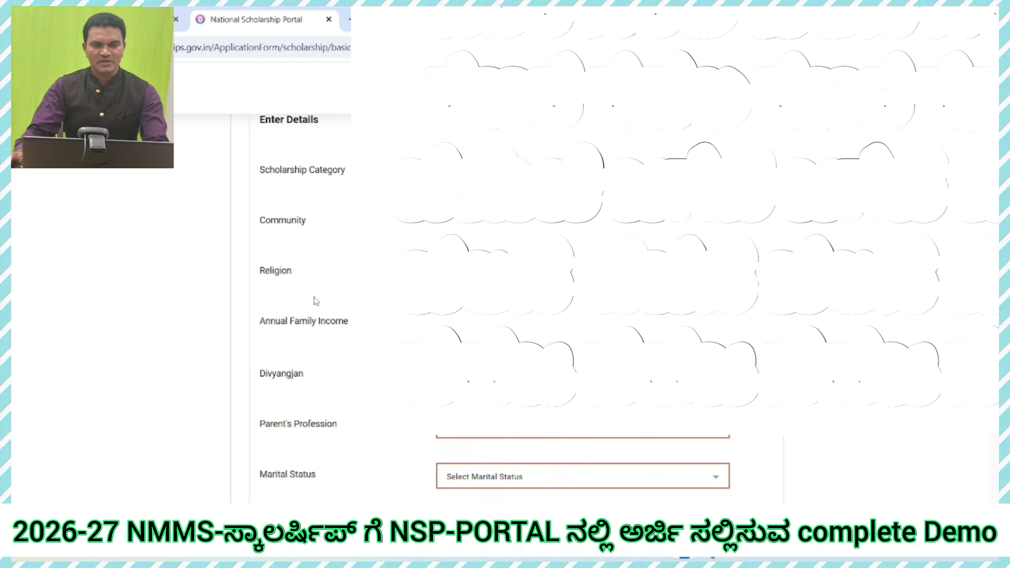
scroll(315, 301, "up", 1)
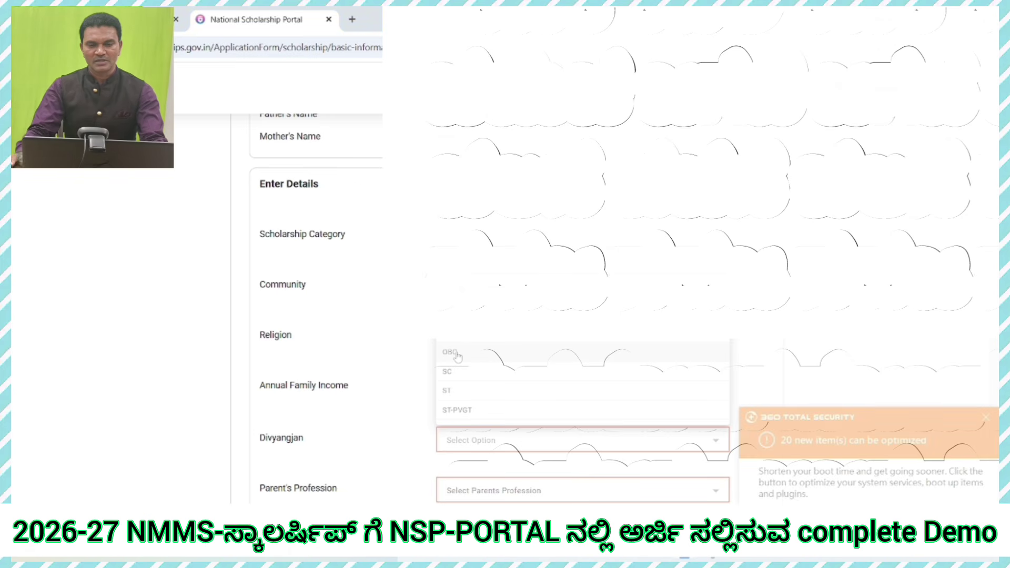
Step: Set community ST, religion Hindu, annual family income 30000 and Divyangjan No
left_click(449, 398)
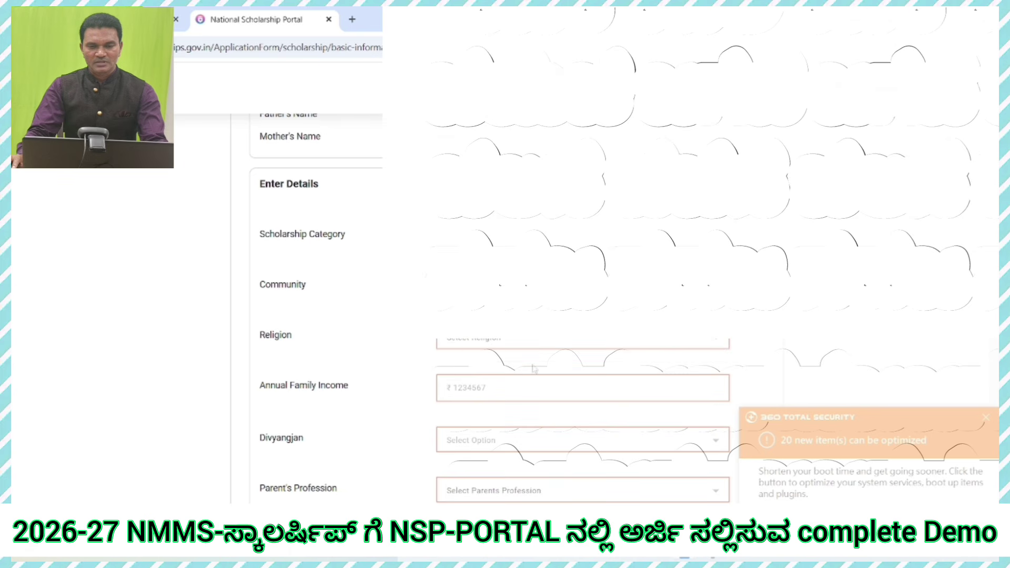
left_click(458, 343)
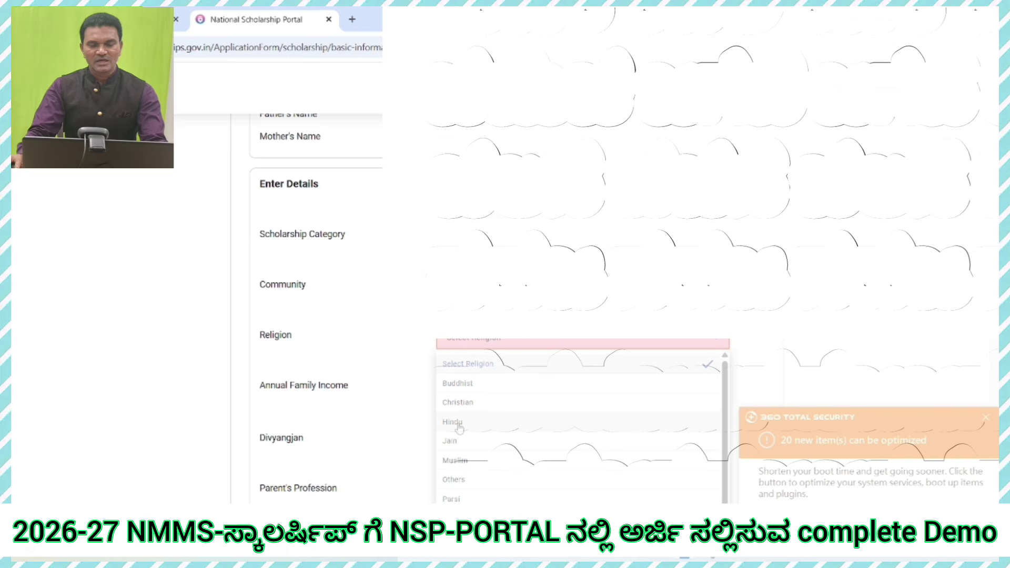
left_click(459, 426)
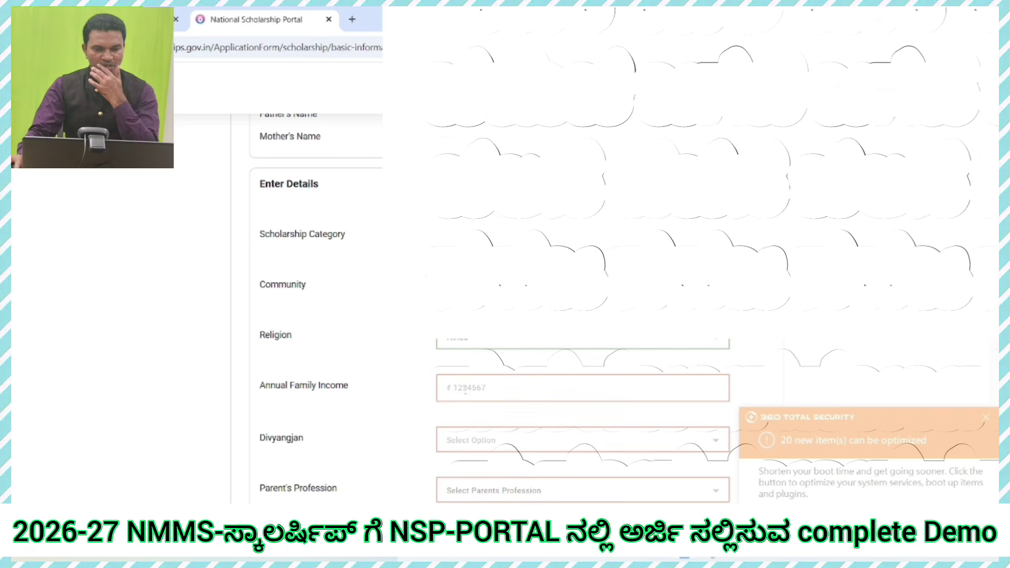
left_click(465, 390)
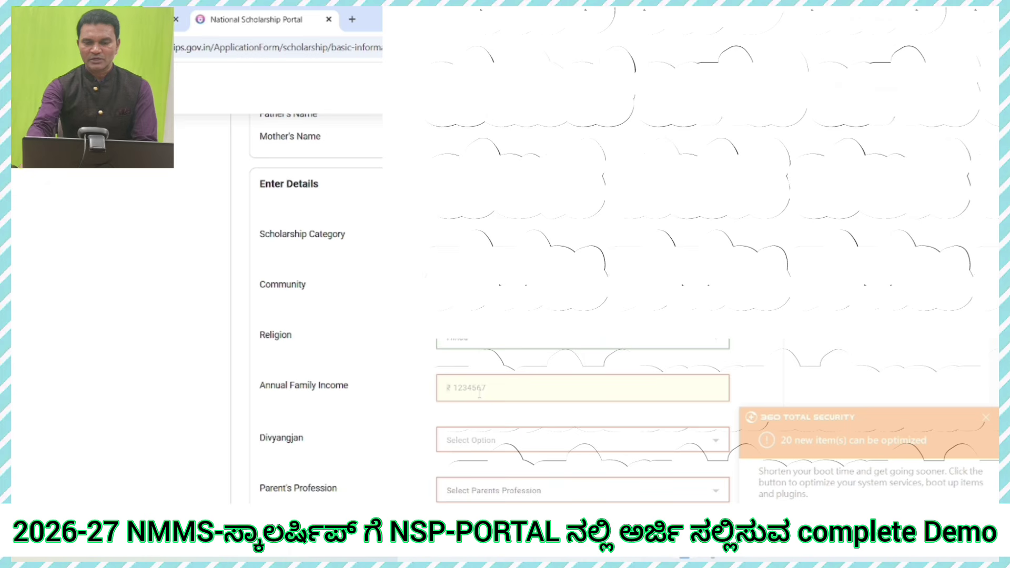
type("30000")
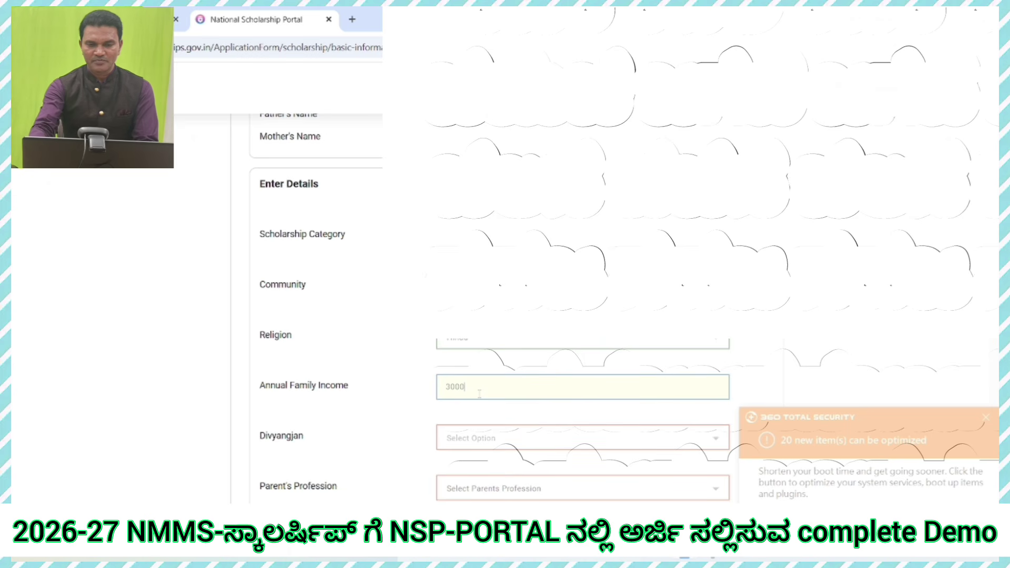
left_click(524, 443)
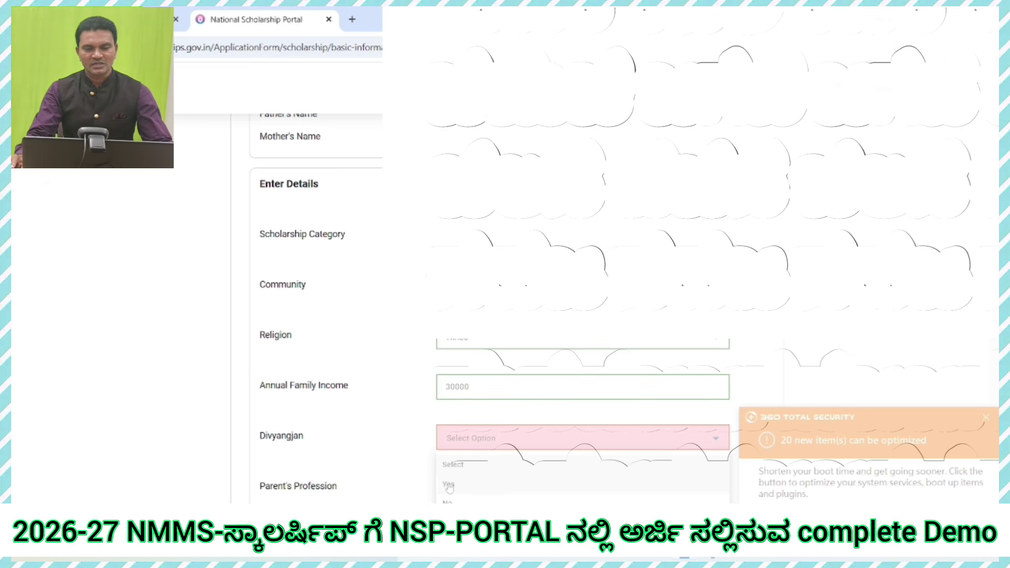
left_click(450, 503)
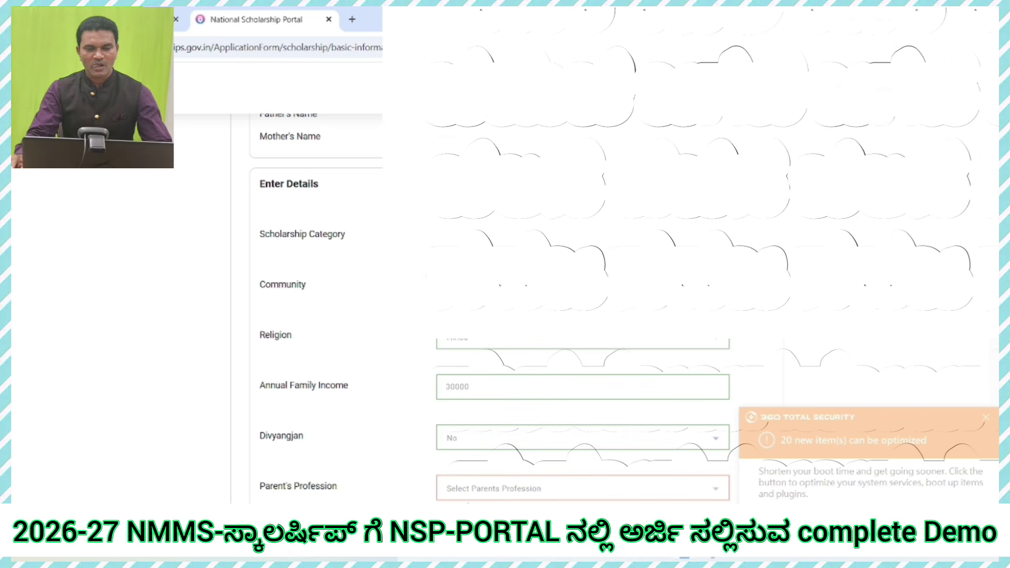
scroll(528, 468, "down", 3)
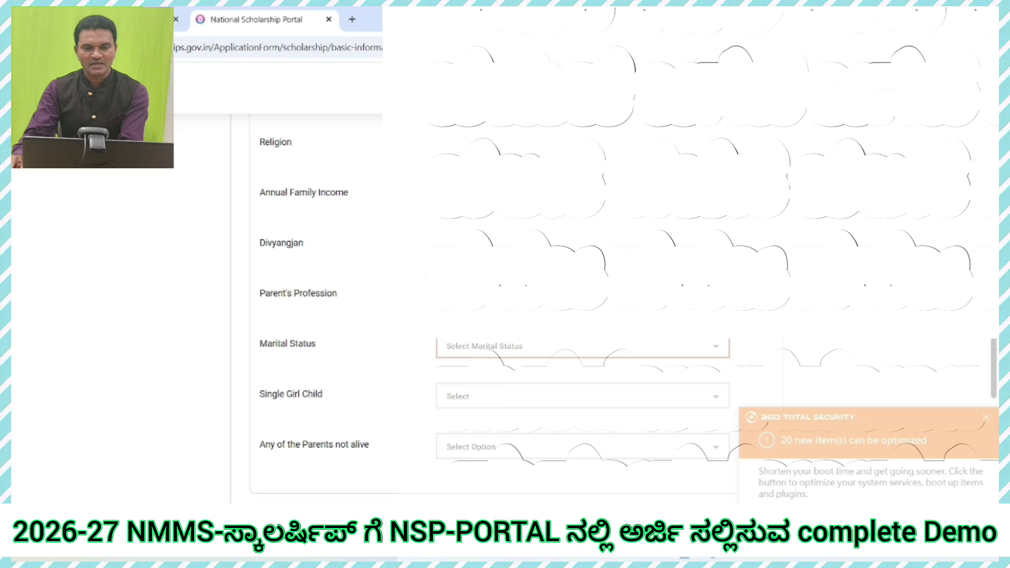
Step: Set the parent's profession to Others
left_click(526, 306)
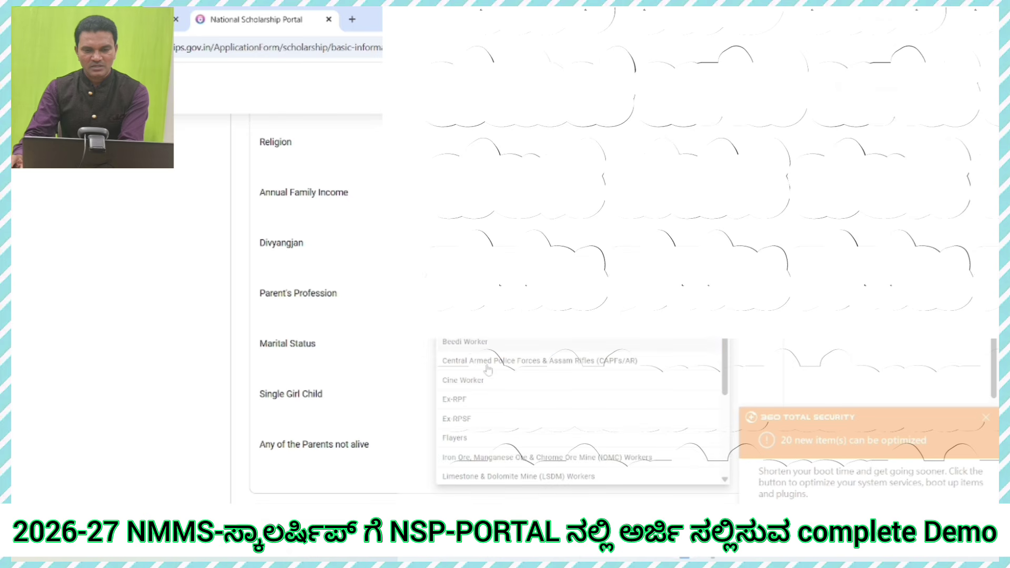
scroll(487, 371, "down", 3)
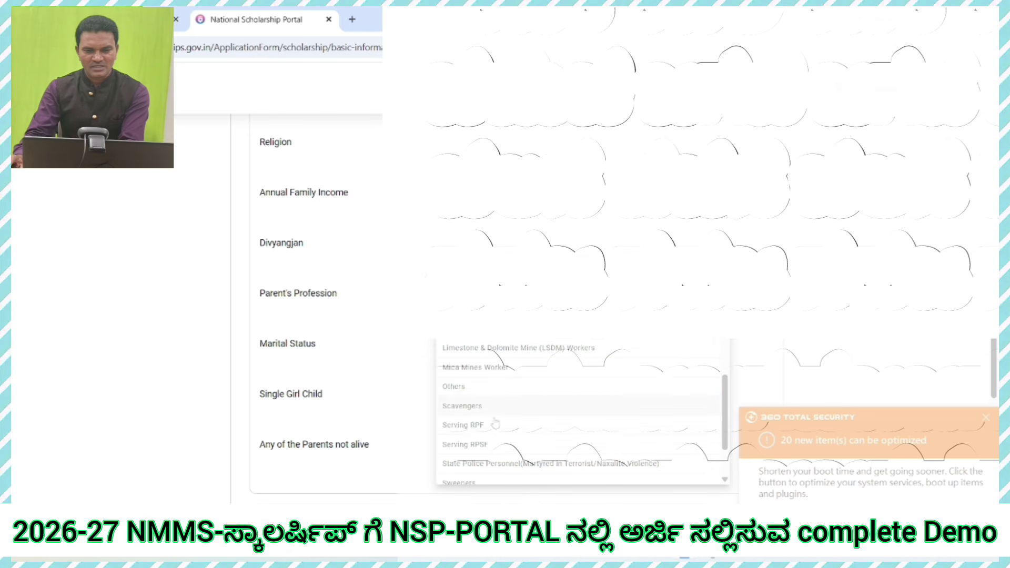
left_click(469, 388)
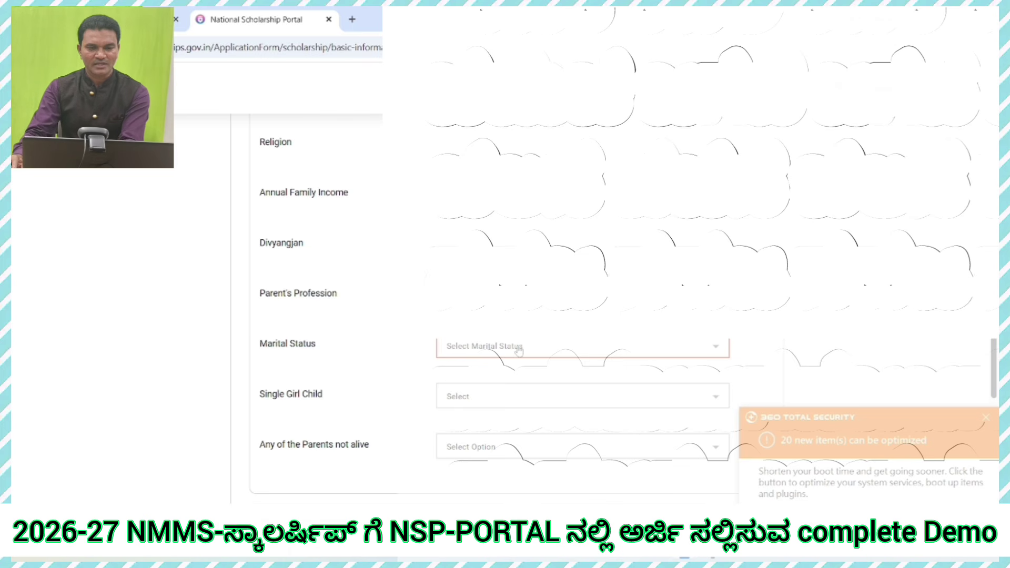
Step: Set marital status Un Married, Single Girl Child Yes, and parents not alive Not Applicable
left_click(567, 347)
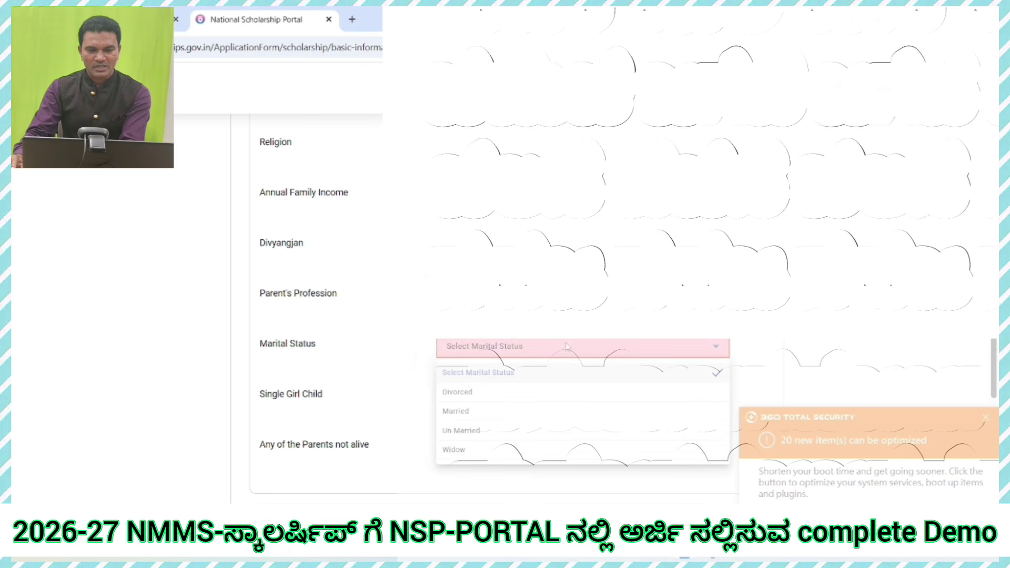
left_click(463, 431)
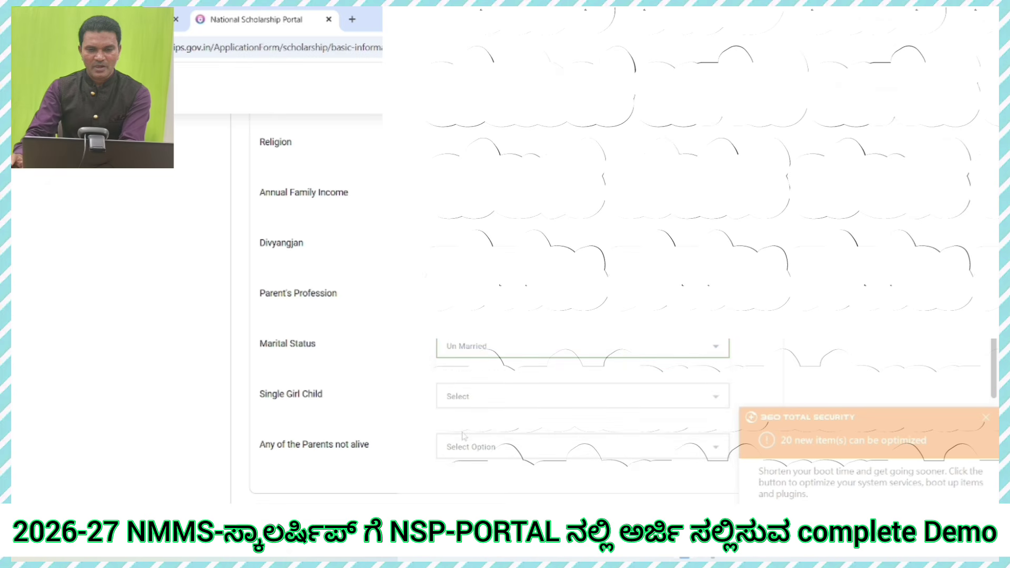
left_click(502, 398)
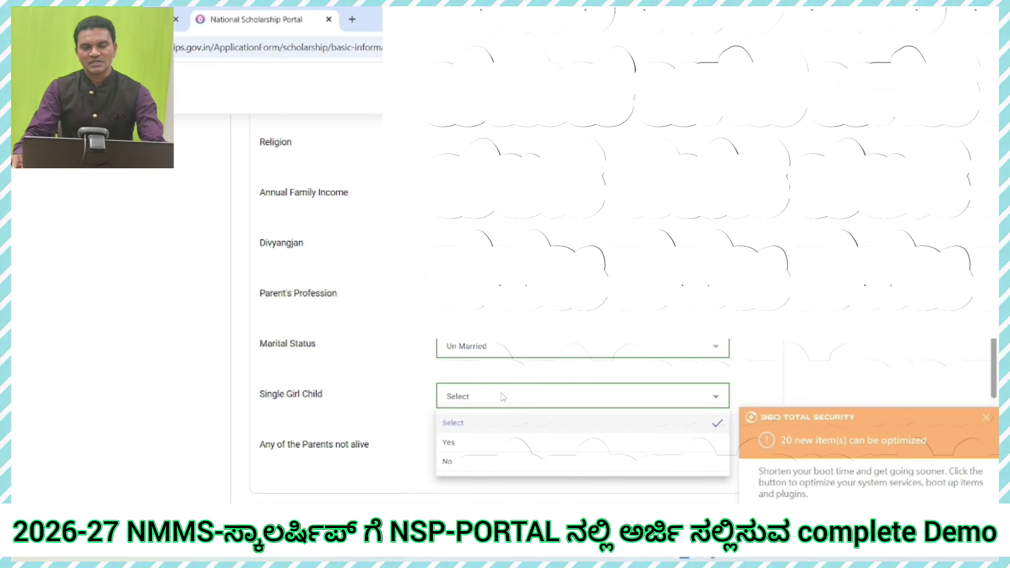
left_click(495, 444)
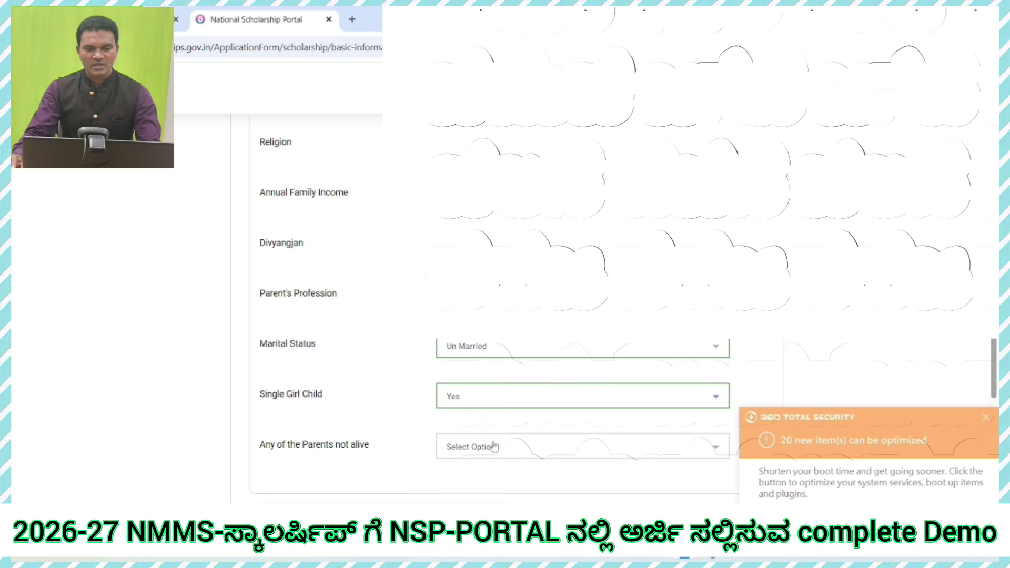
scroll(518, 447, "down", 1)
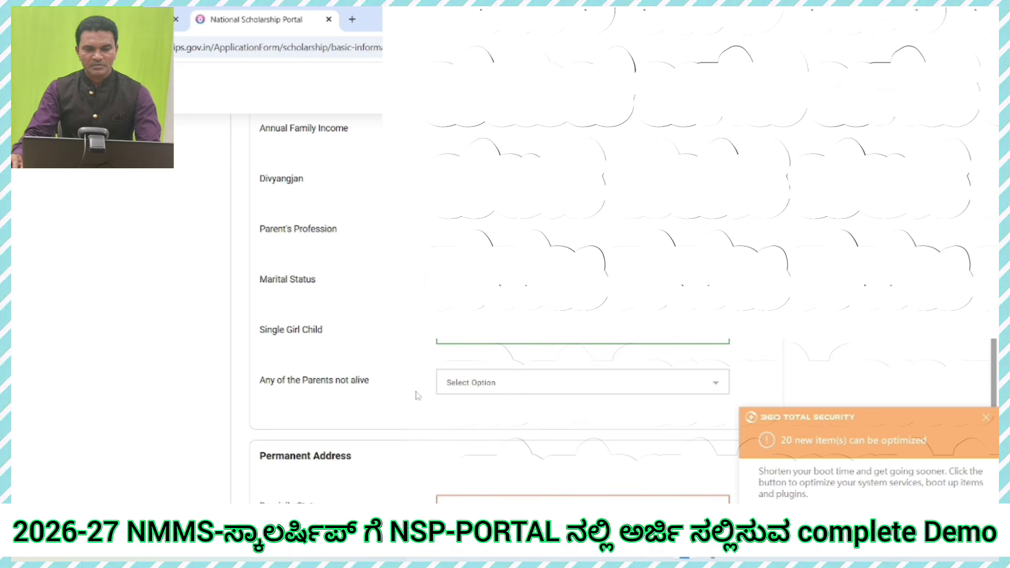
left_click(560, 394)
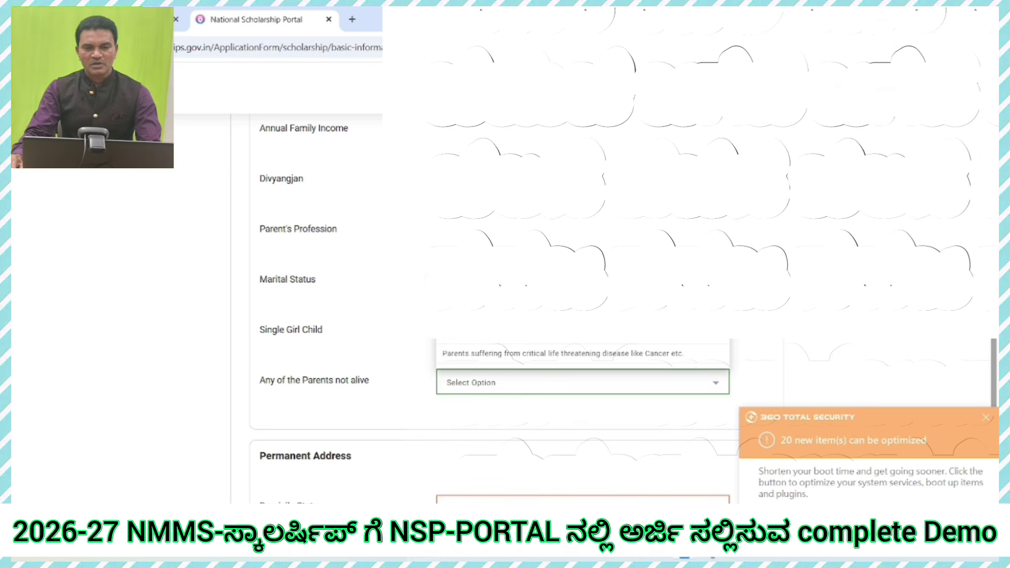
left_click(620, 342)
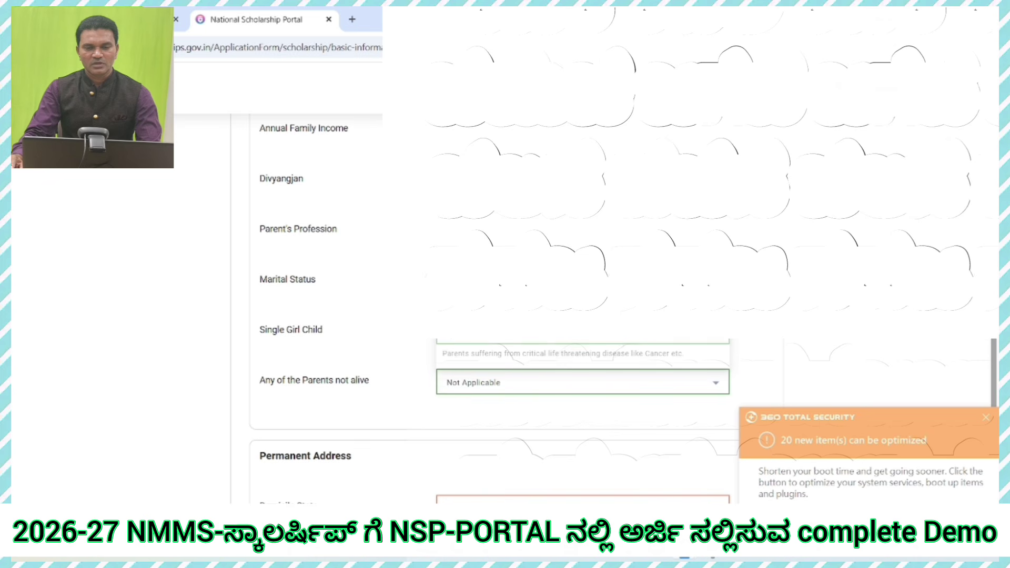
scroll(600, 362, "down", 3)
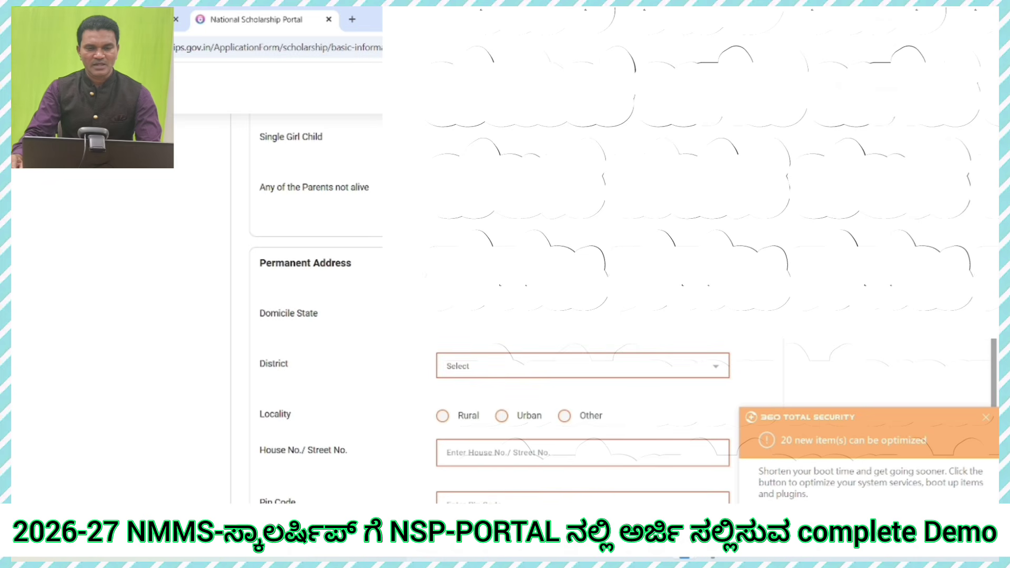
Step: Set permanent address to KARNATAKA, district GADAG, sub district Gadag, village Yalishirur
left_click(583, 314)
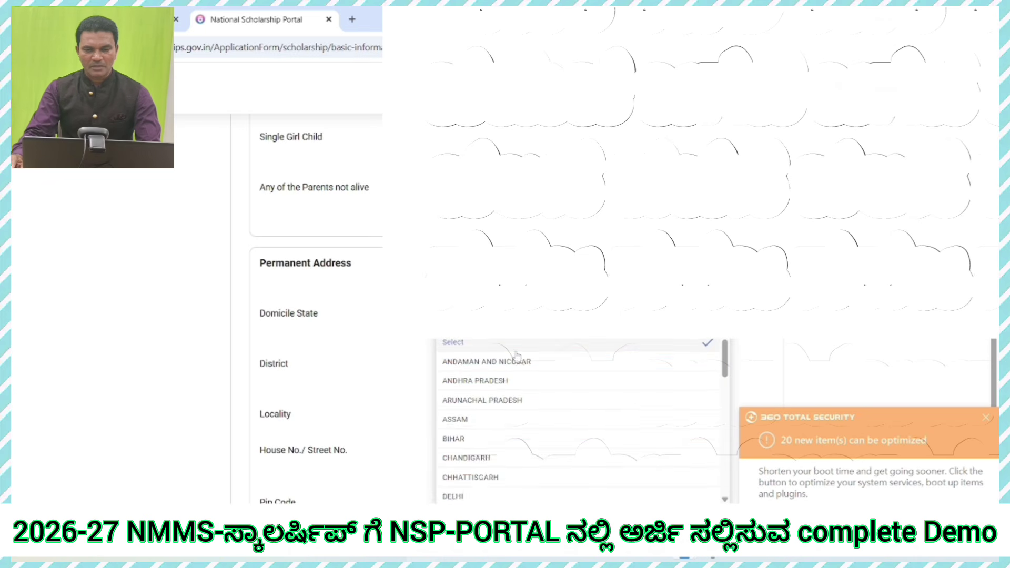
scroll(481, 428, "down", 2)
scroll(482, 434, "down", 2)
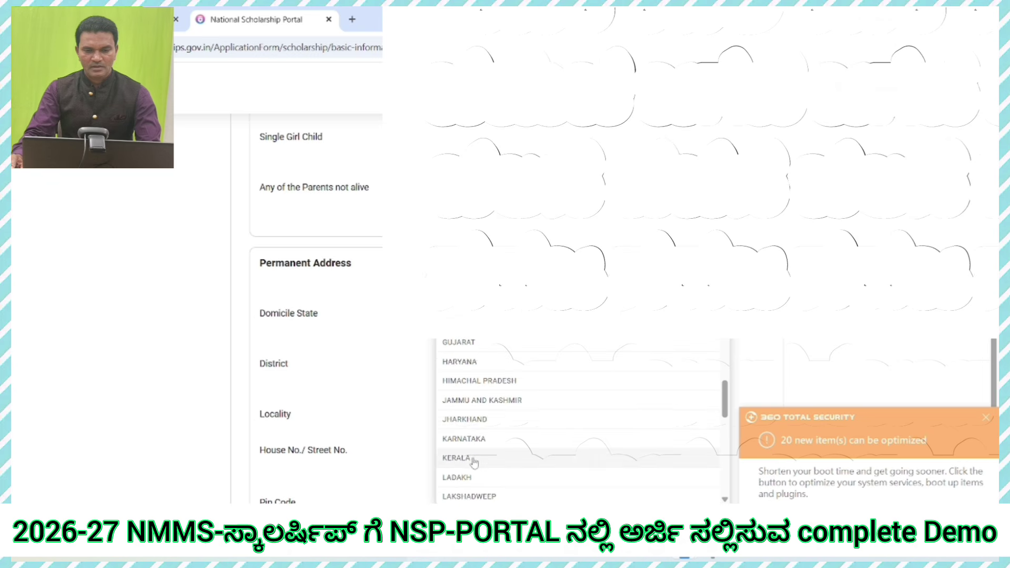
left_click(474, 442)
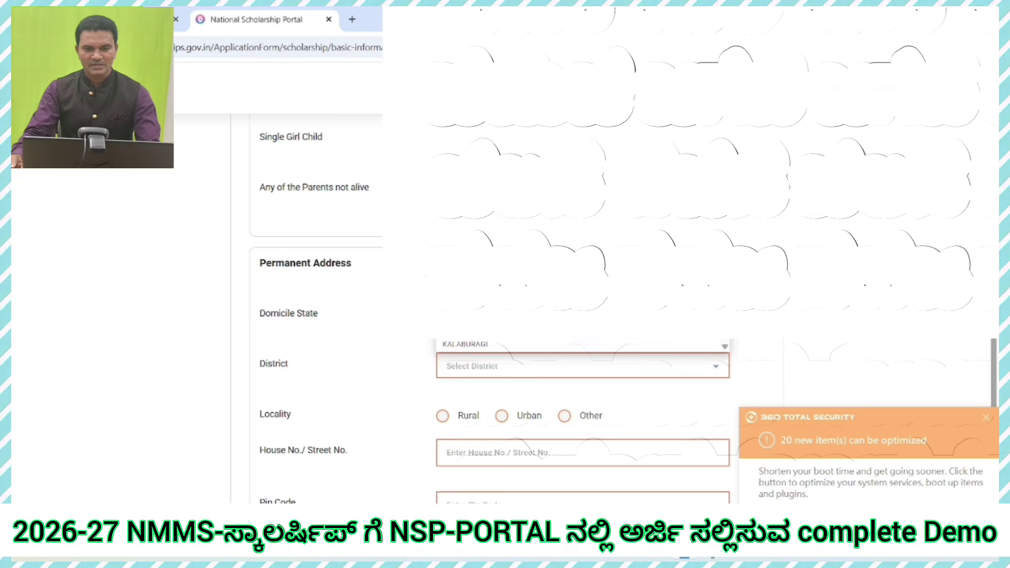
scroll(473, 316, "down", 3)
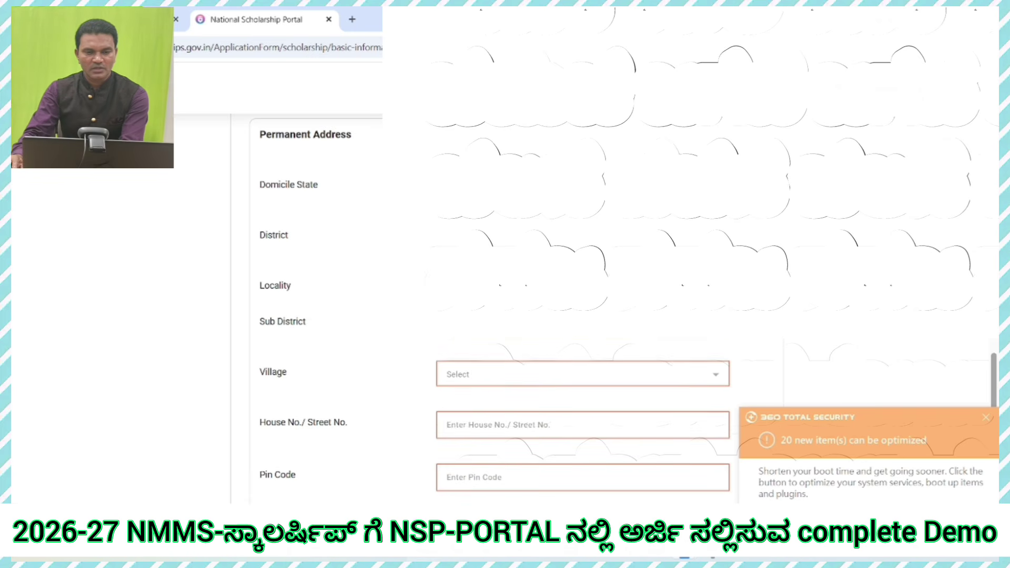
left_click(500, 374)
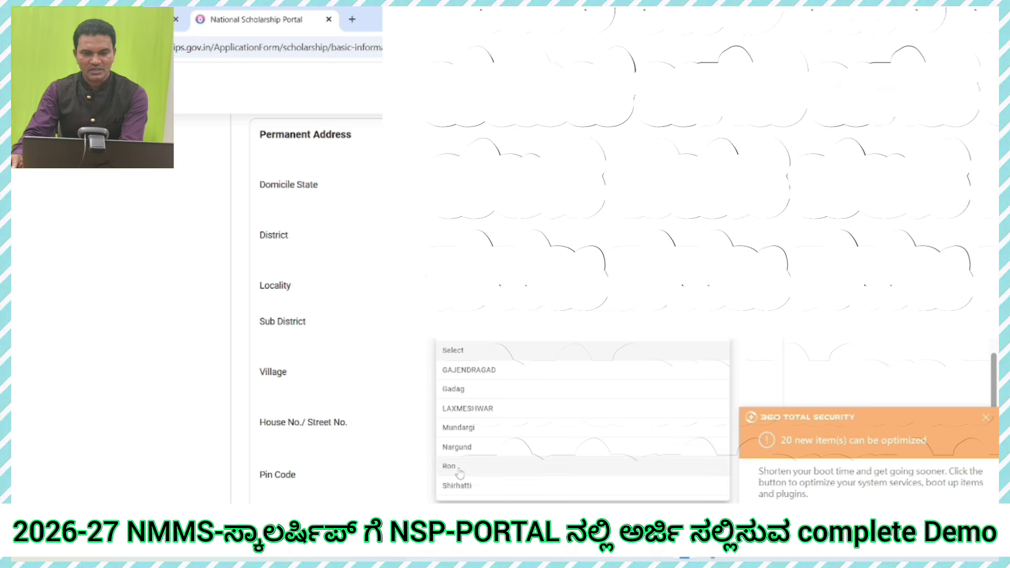
left_click(465, 391)
left_click(470, 374)
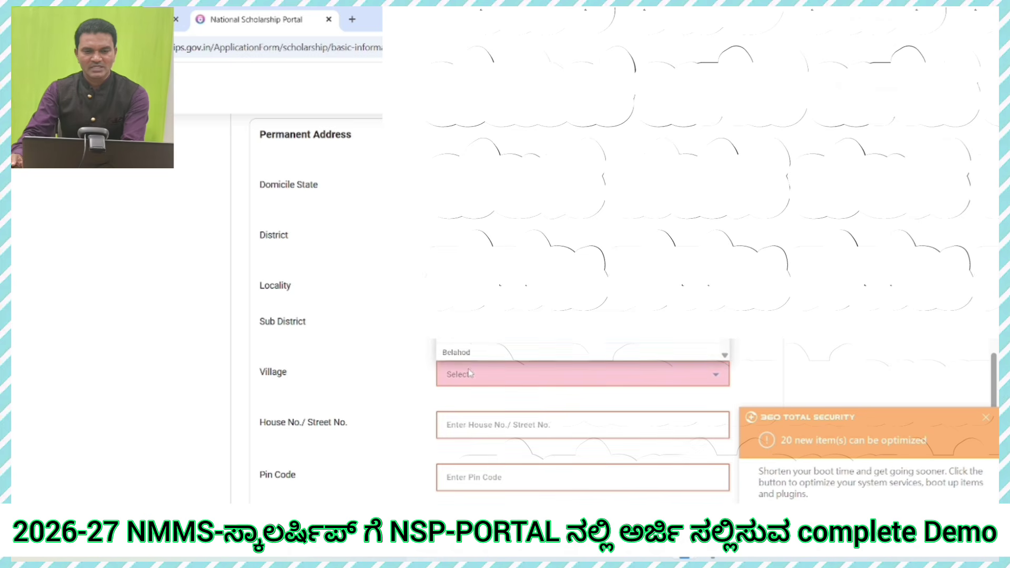
scroll(476, 343, "down", 10)
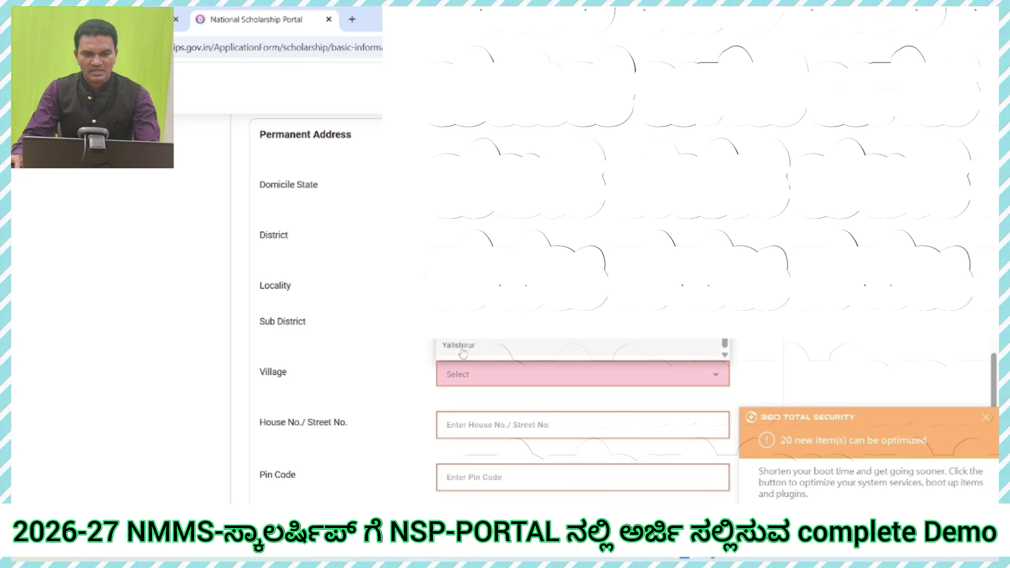
left_click(463, 348)
scroll(403, 348, "down", 2)
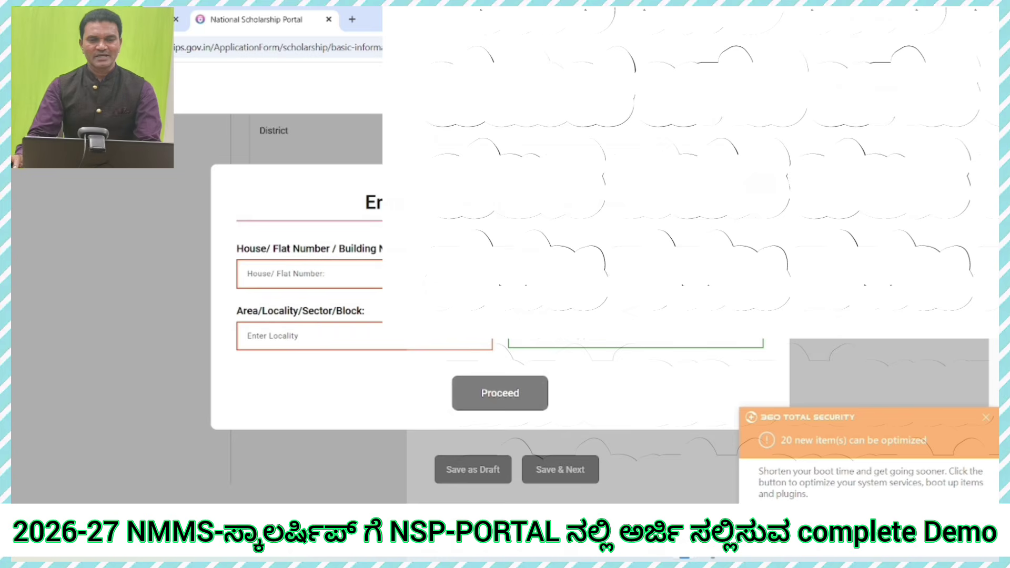
left_click(347, 265)
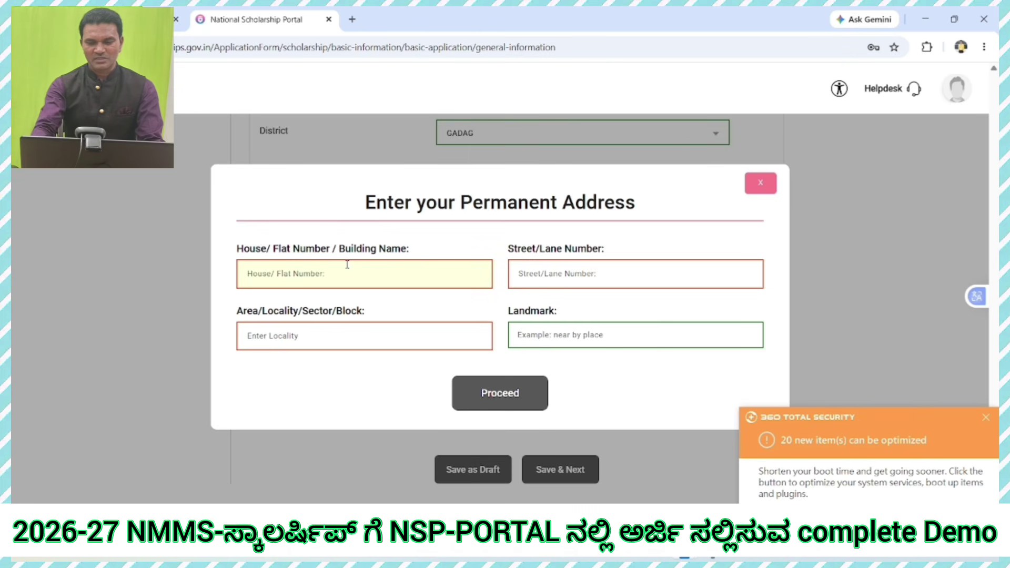
type("101")
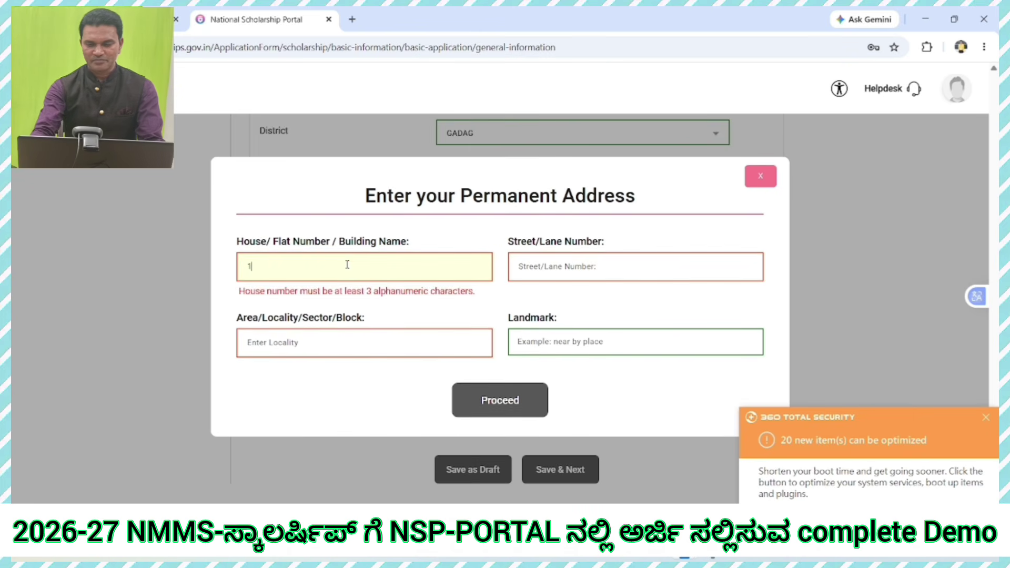
key("Tab")
type("120")
left_click(303, 337)
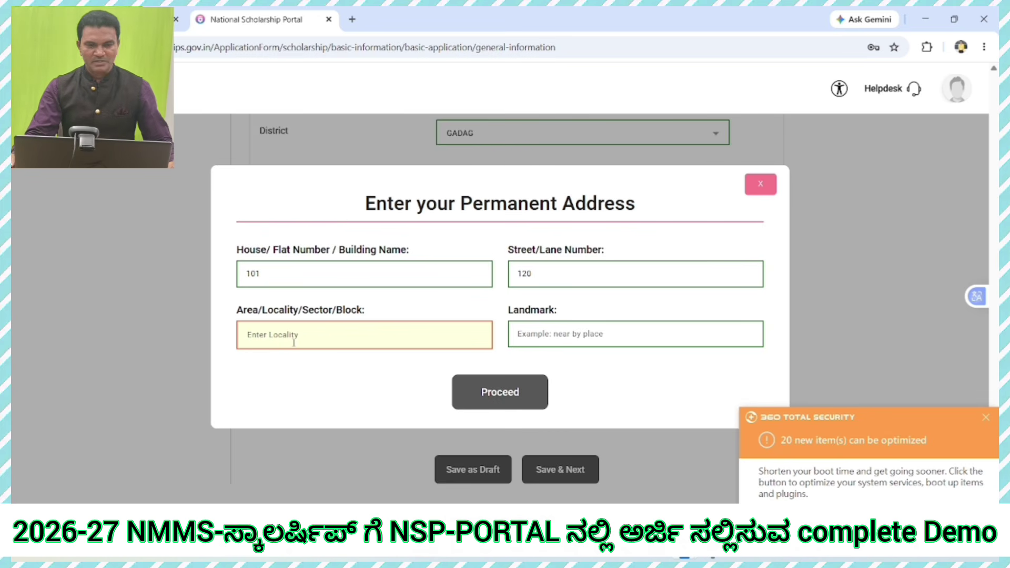
type("OL")
key("BackSpace")
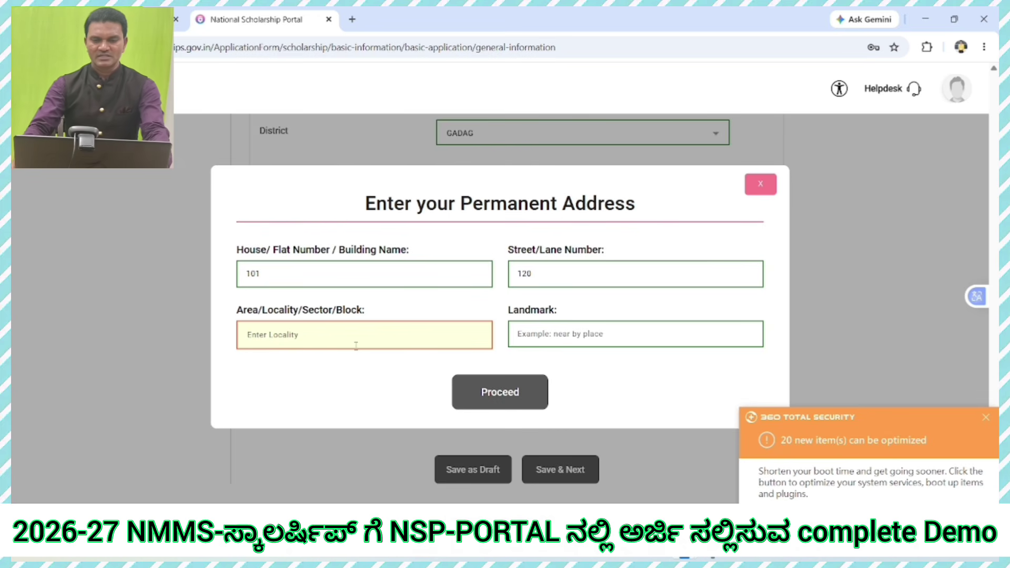
type("150")
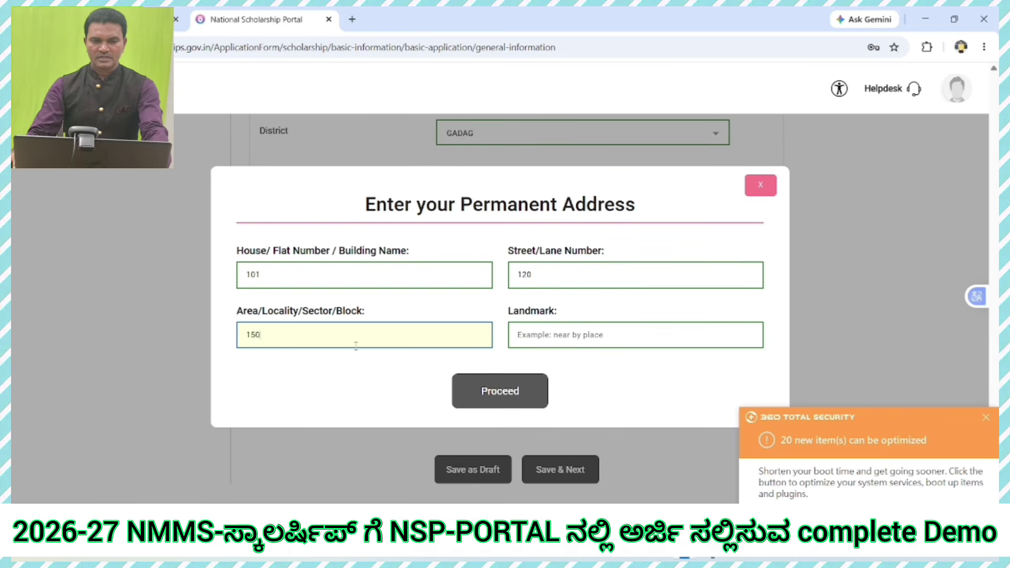
left_click(641, 332)
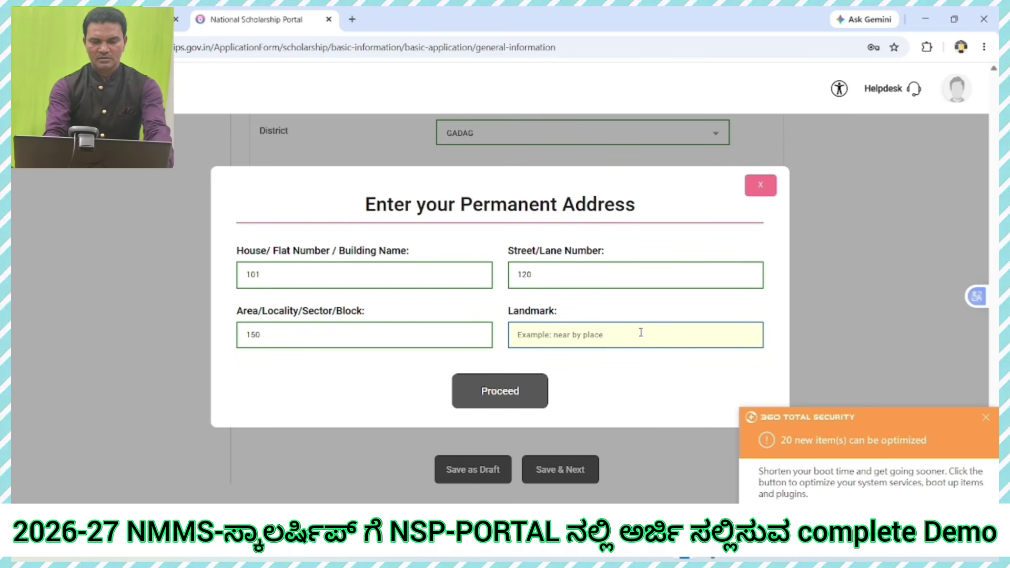
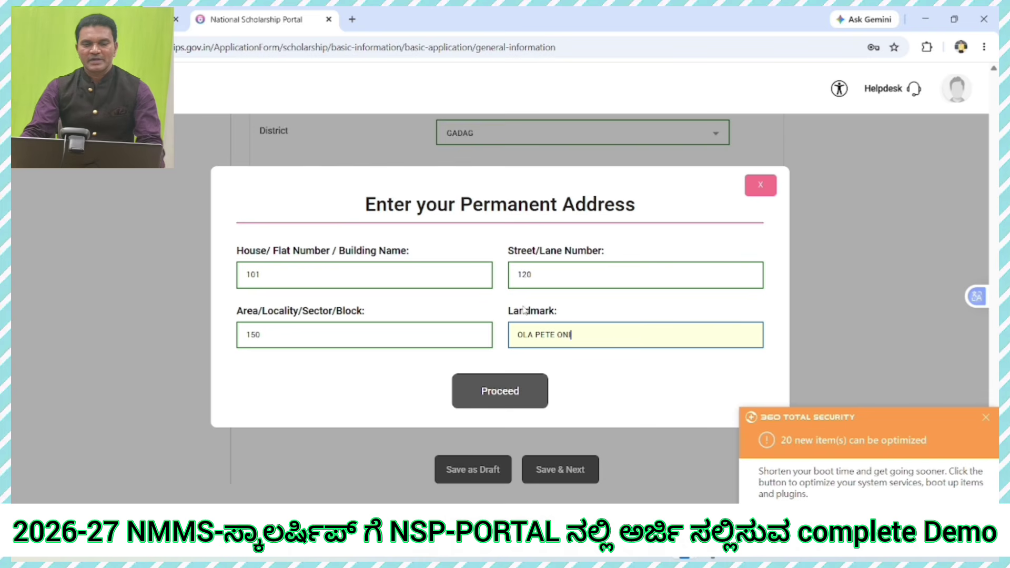
left_click(501, 400)
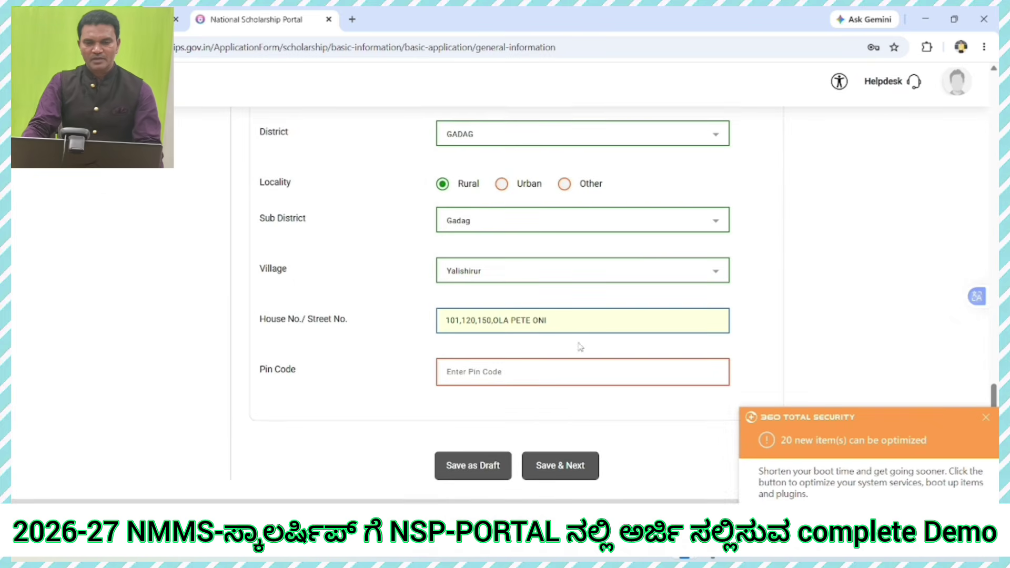
Step: Enter pin code 582120, then save the General Information and dismiss the success message
left_click(490, 371)
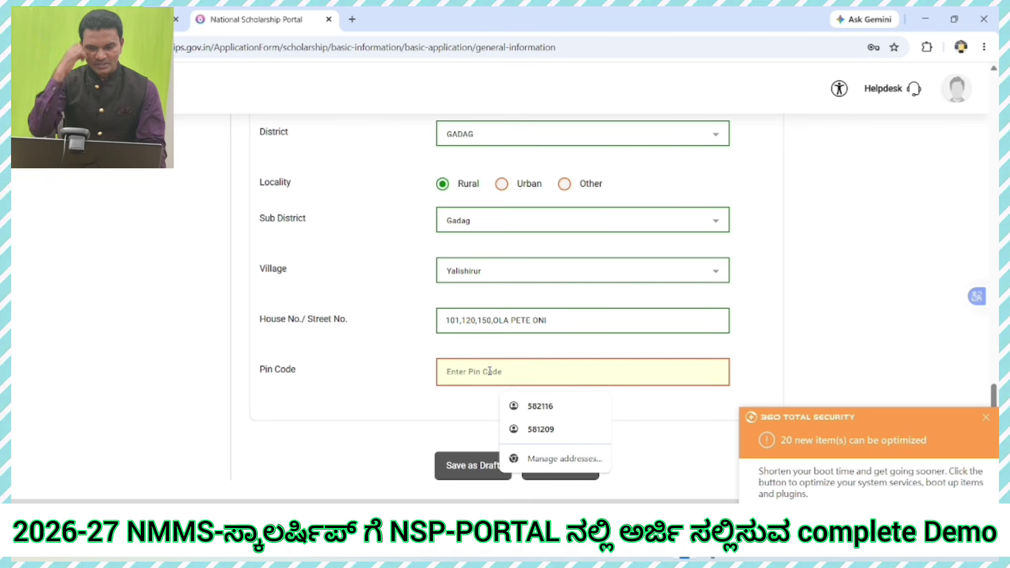
type("58")
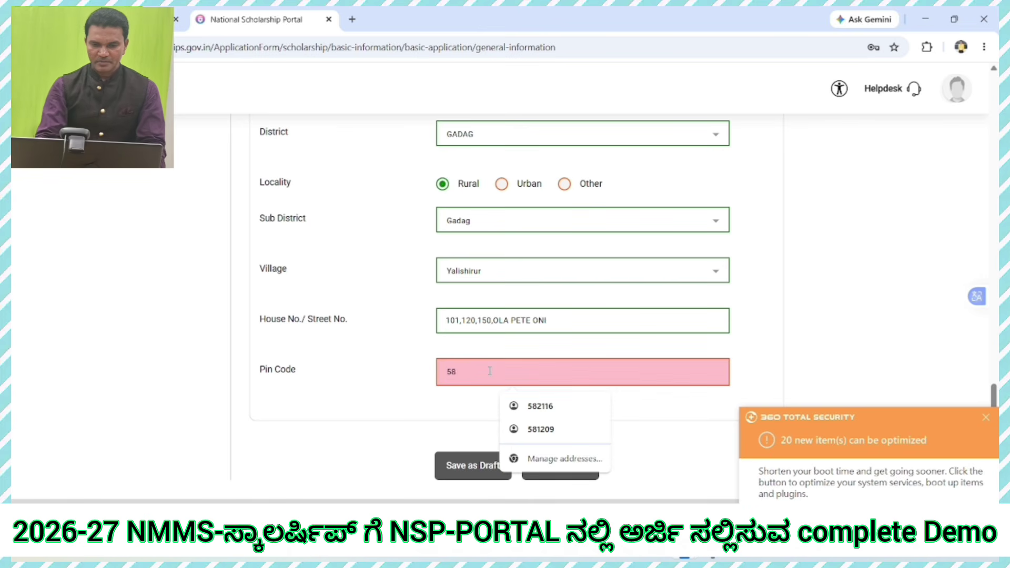
type("2120")
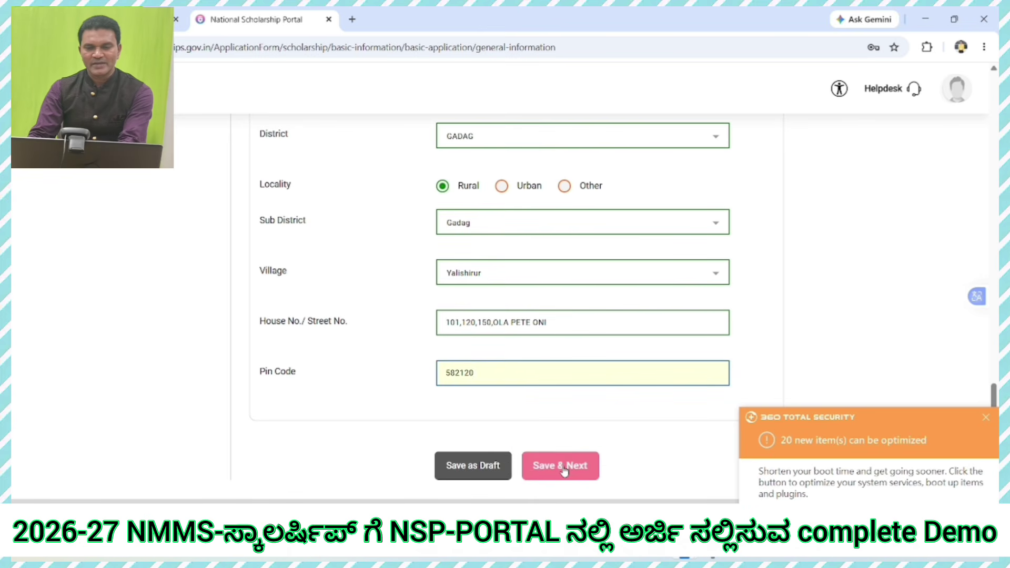
left_click(564, 468)
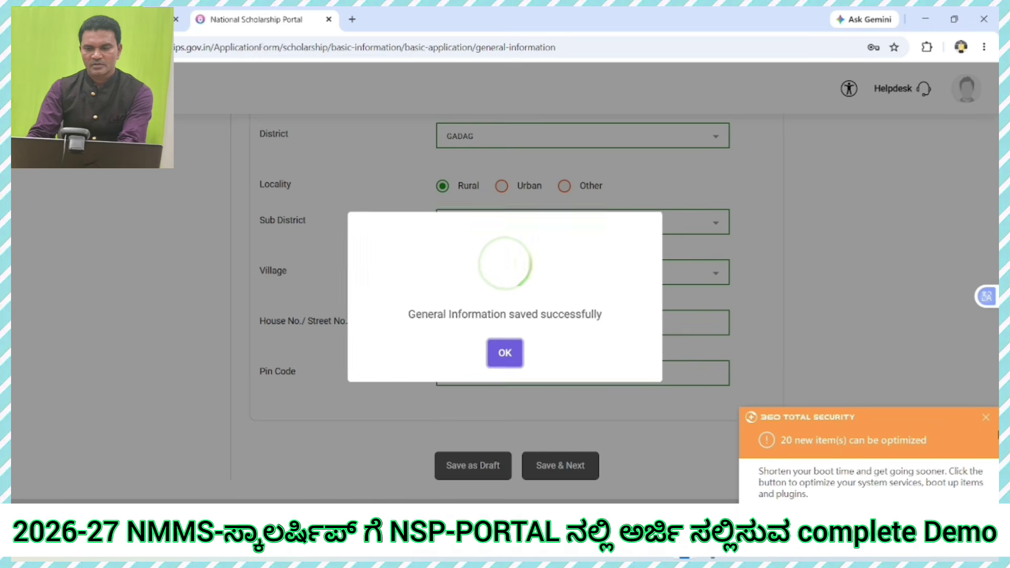
left_click(506, 358)
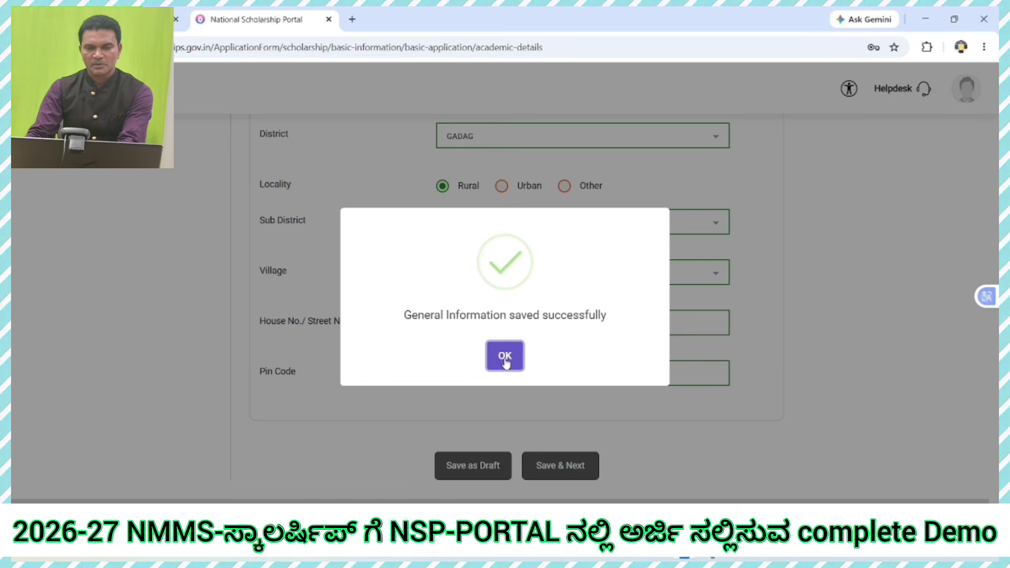
left_click(505, 358)
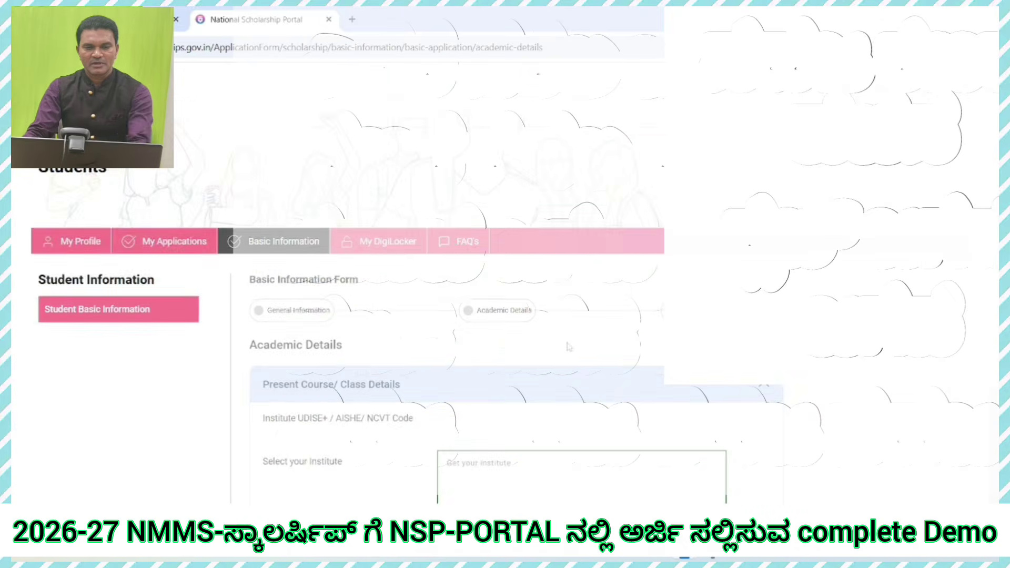
Step: Filter the institute search to state KARNATAKA and district GADAG
scroll(568, 348, "down", 4)
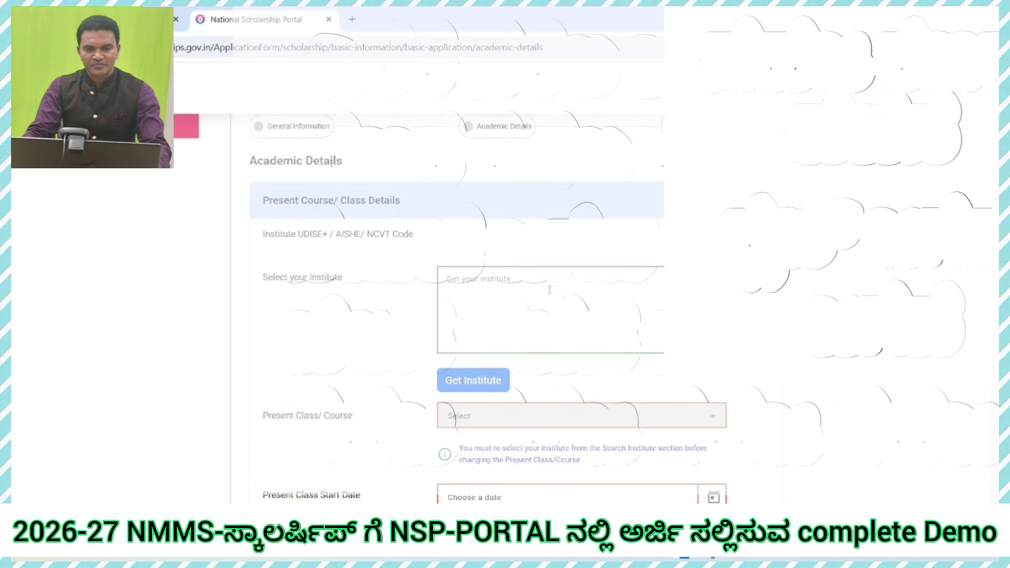
left_click(534, 300)
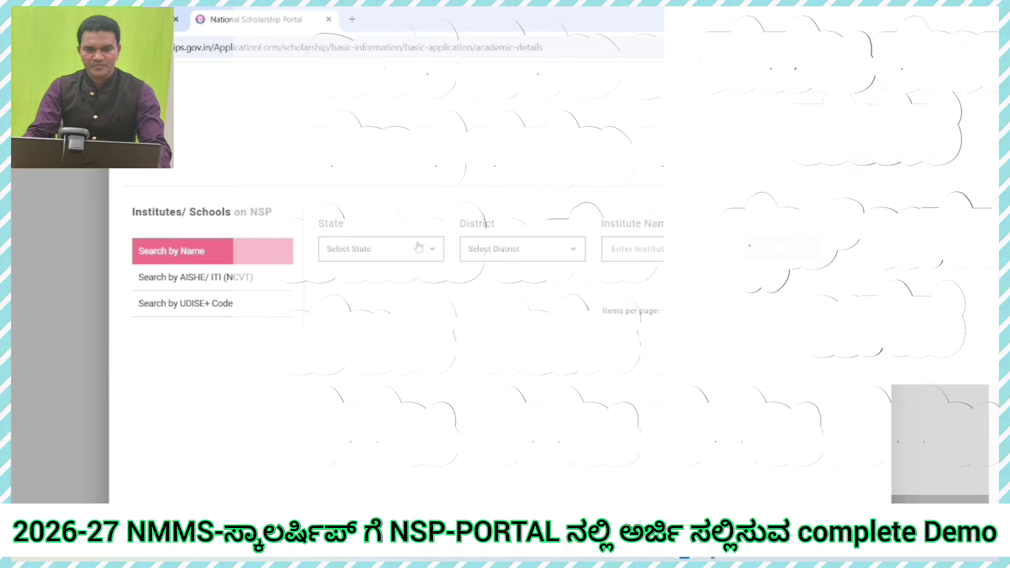
left_click(428, 258)
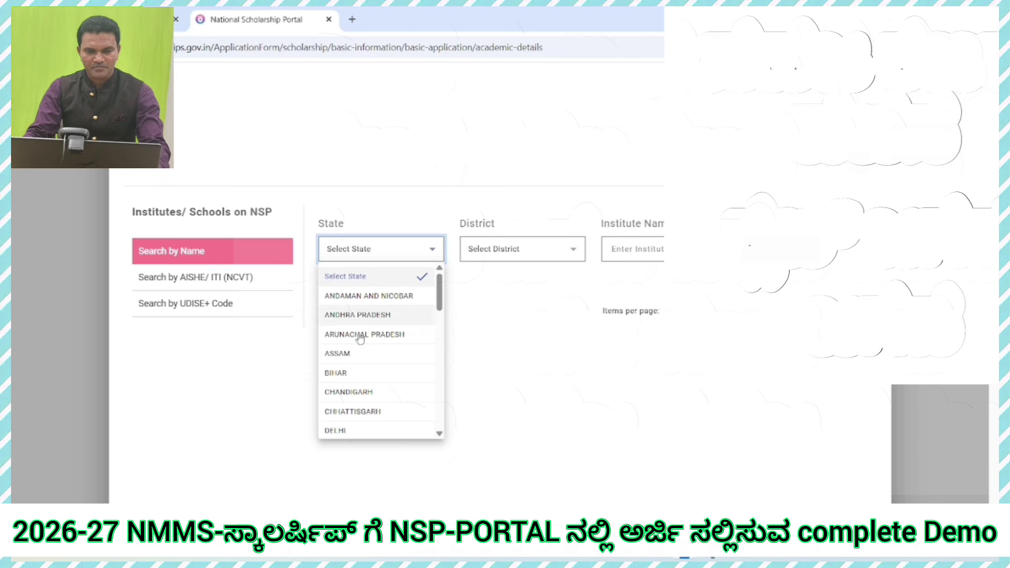
scroll(357, 363, "down", 4)
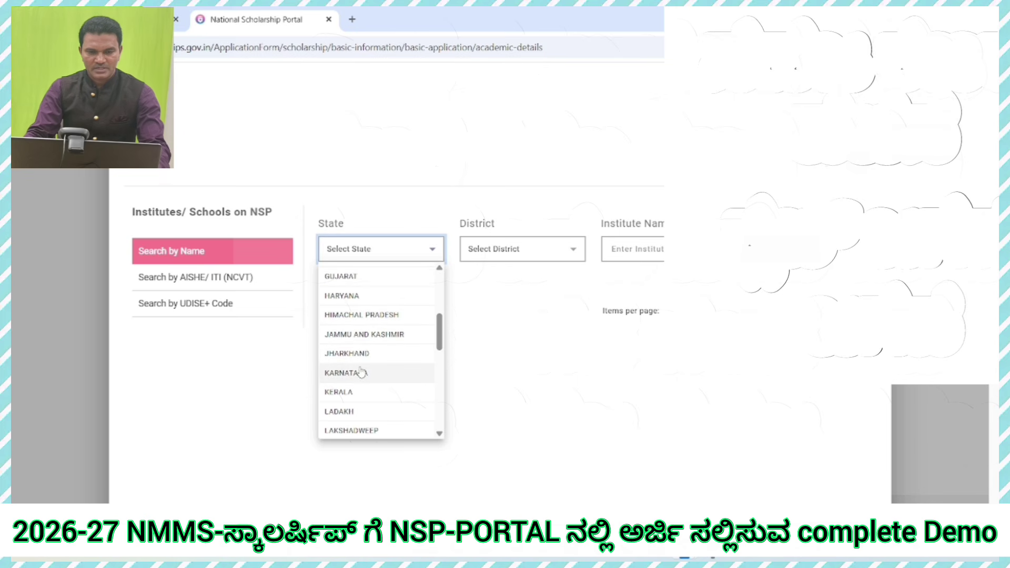
left_click(363, 373)
left_click(541, 258)
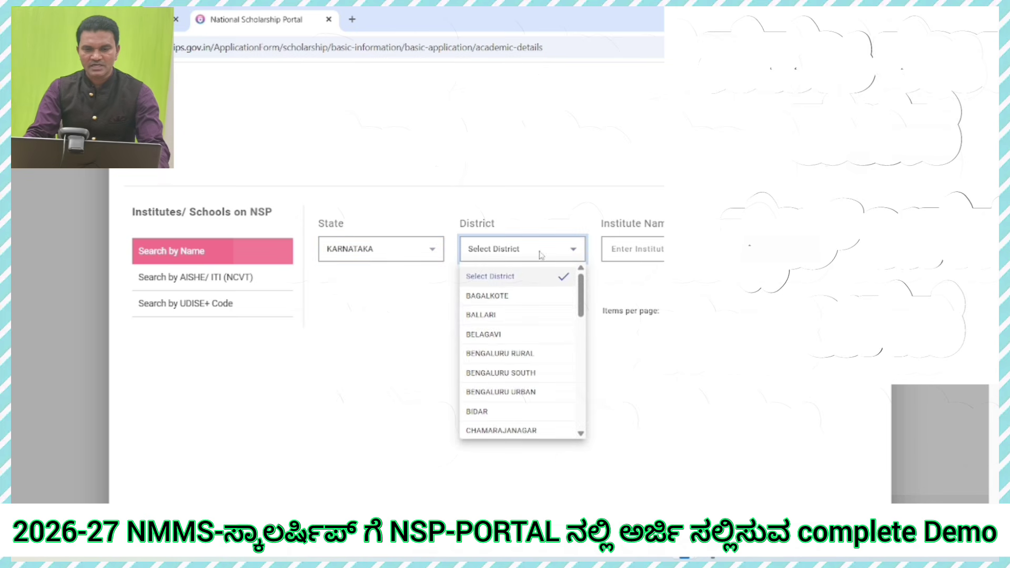
scroll(500, 371, "down", 2)
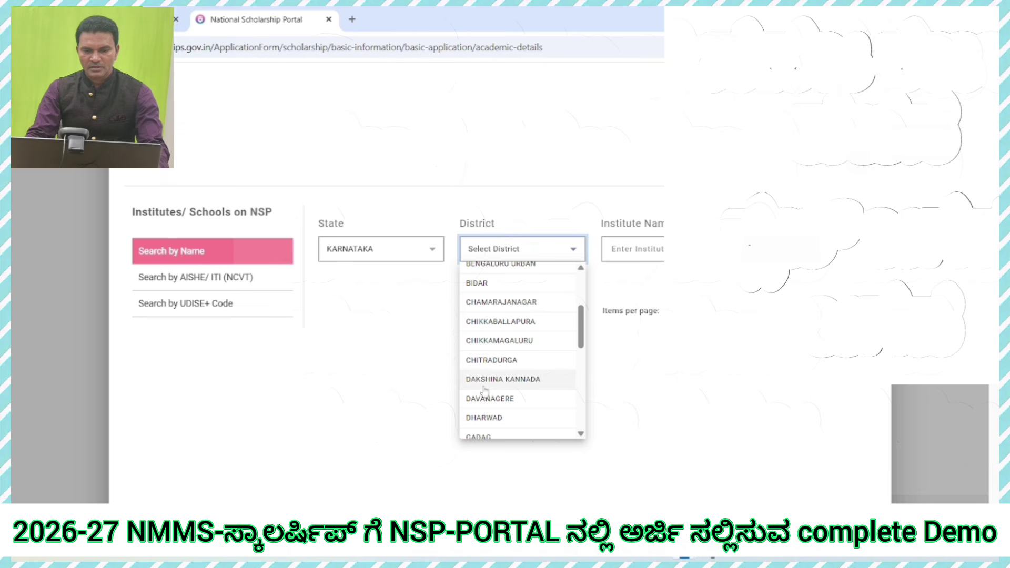
scroll(490, 418, "down", 1)
left_click(488, 375)
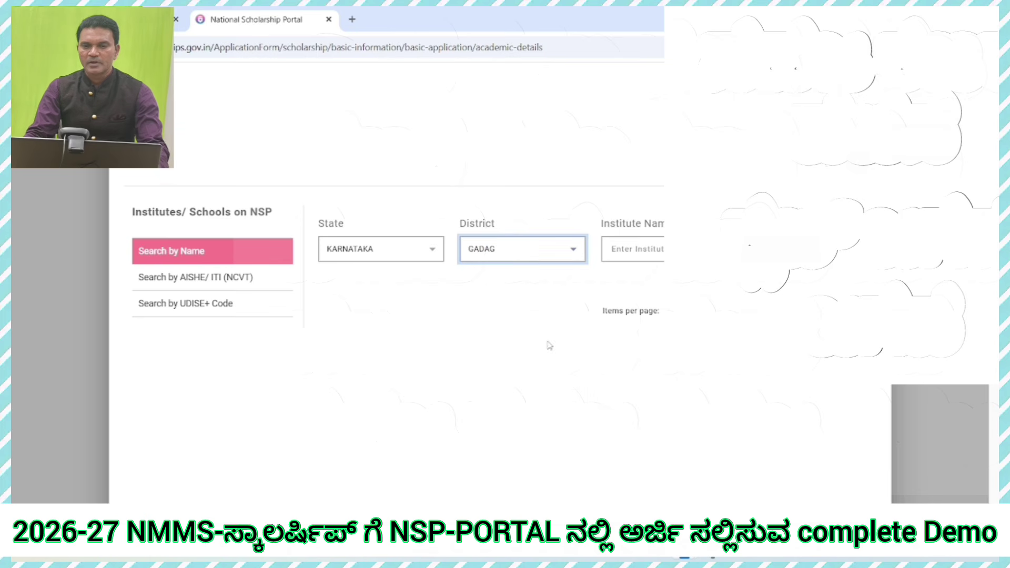
Step: Search the institute name GHS YALISHIRUR, dismiss 'No records found', and switch to UDISE+ code search
left_click(656, 250)
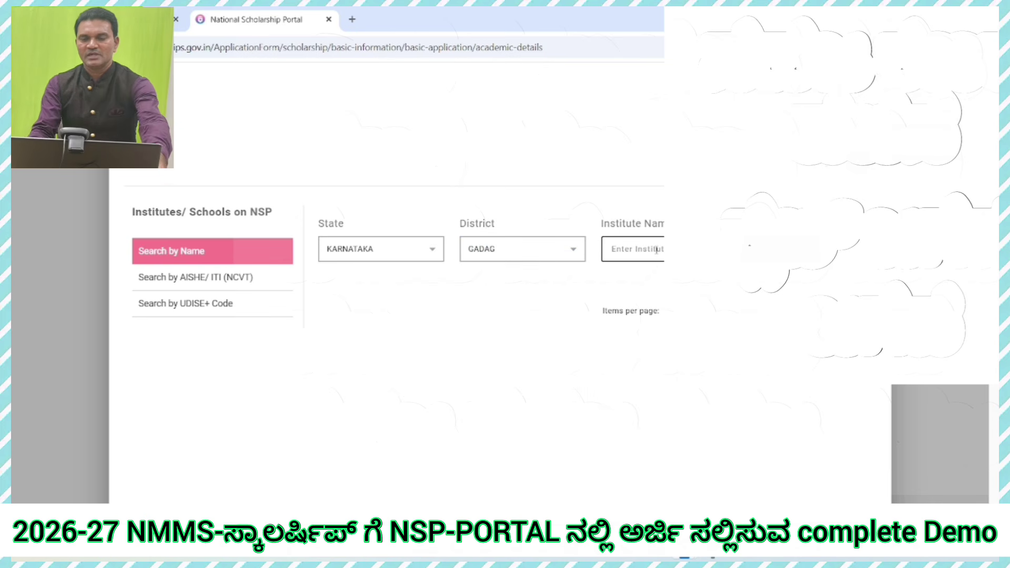
type("G")
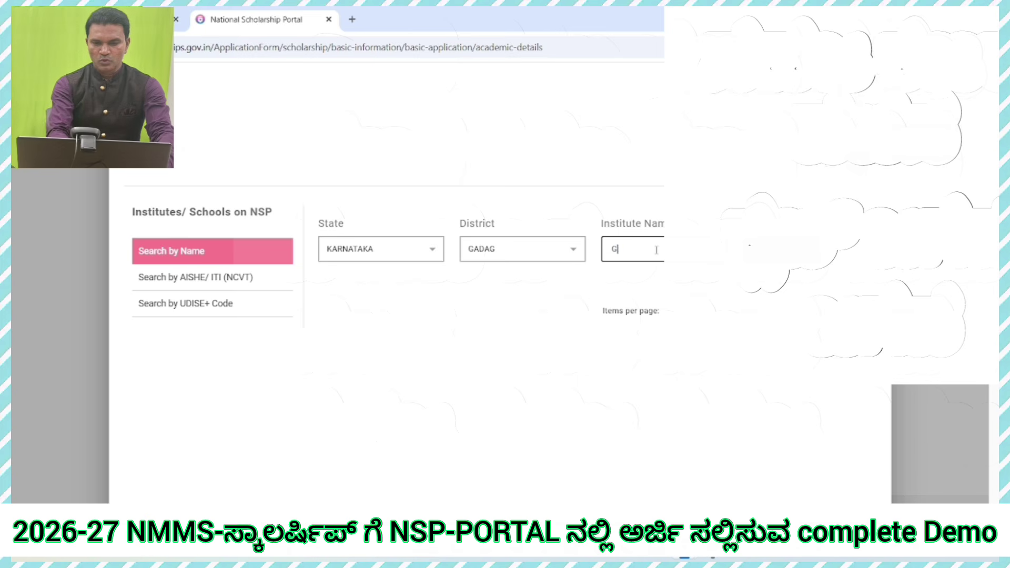
type("HS")
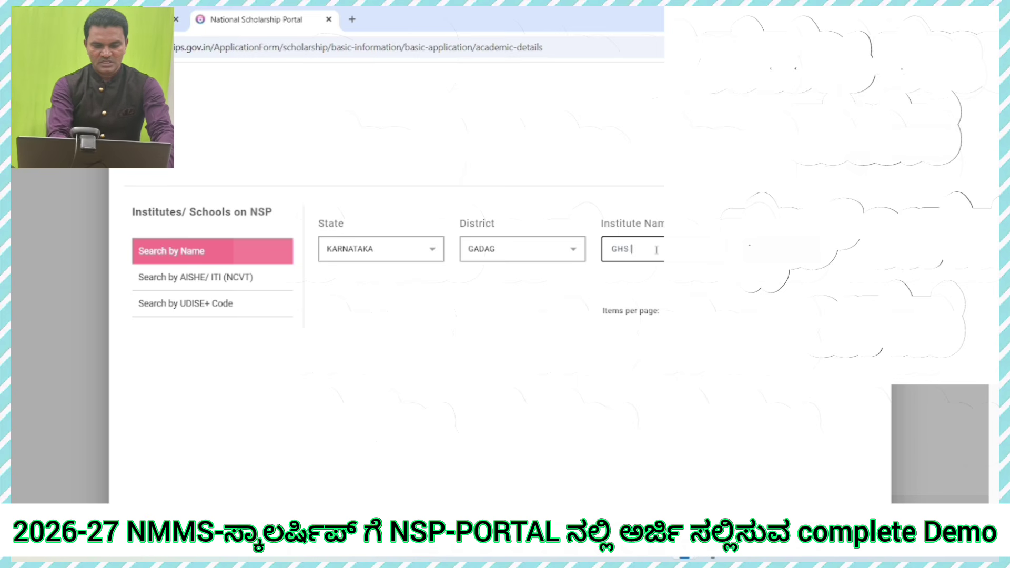
type(" Y")
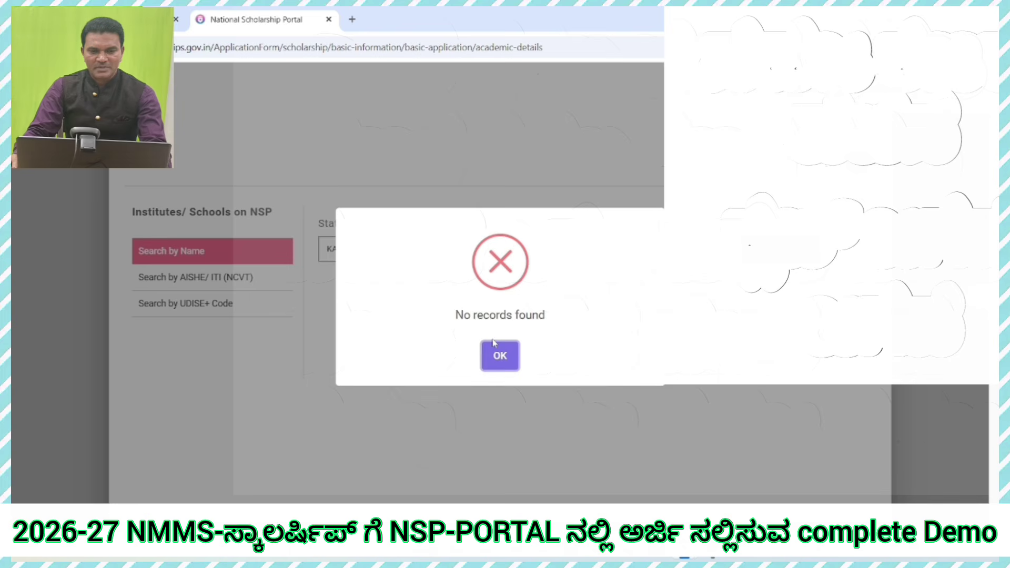
left_click(501, 355)
left_click(194, 312)
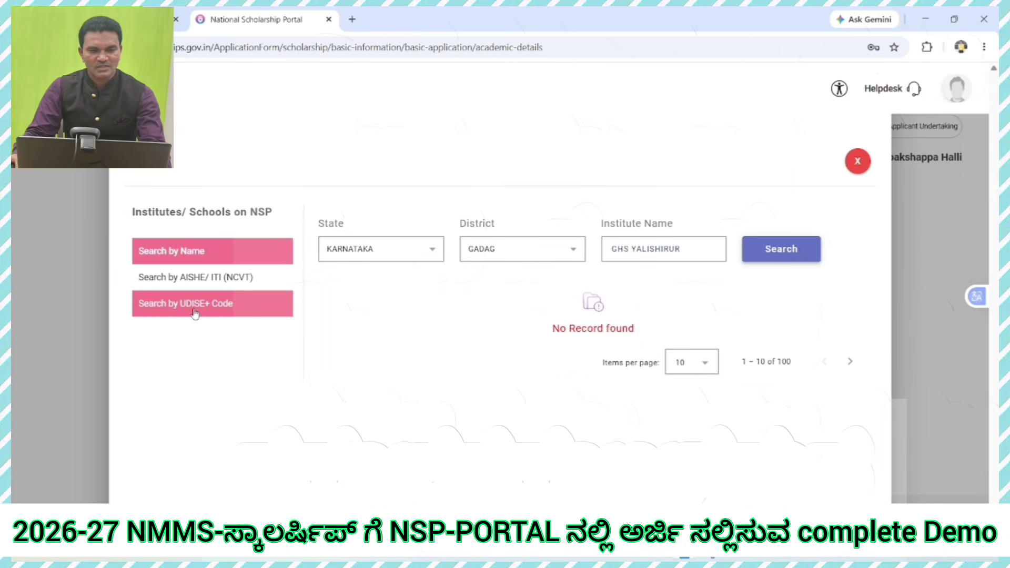
left_click(176, 310)
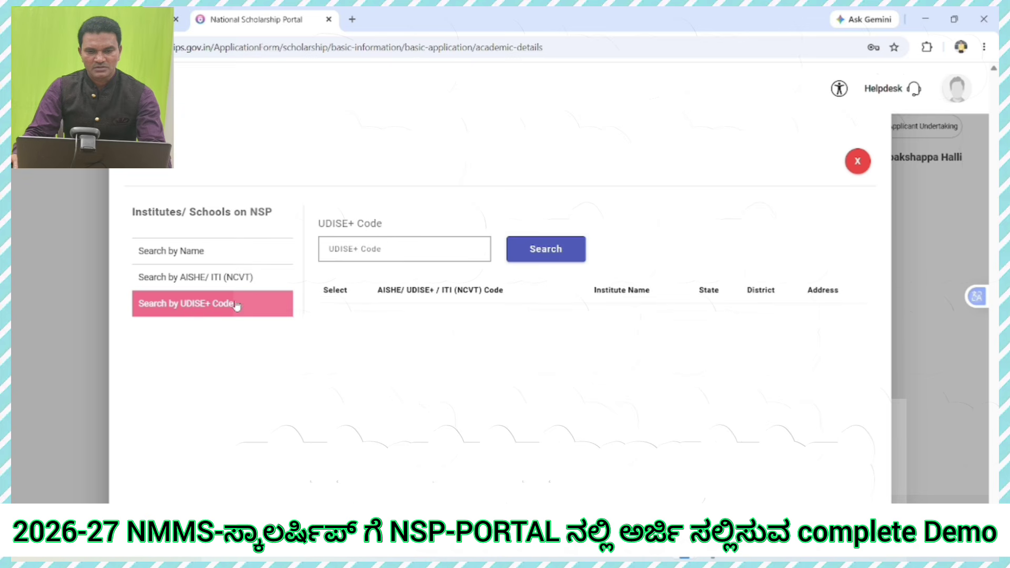
left_click(386, 249)
key("ctrl+v")
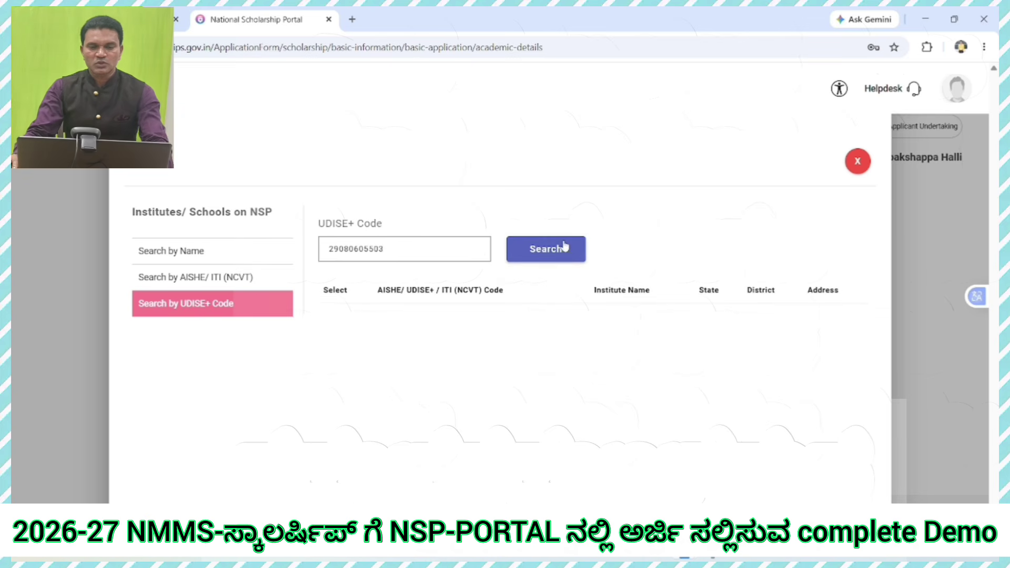
left_click(566, 260)
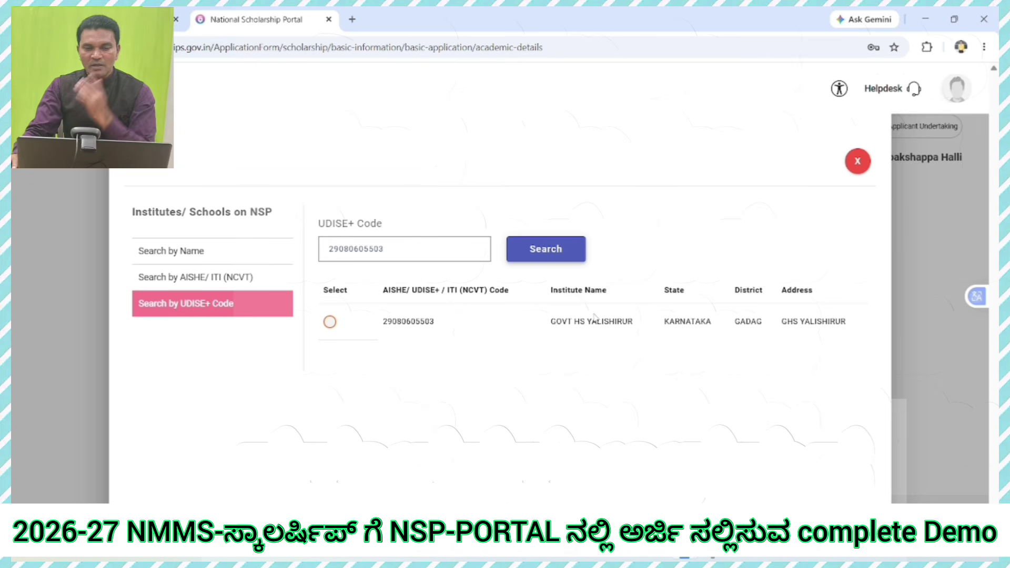
left_click(329, 322)
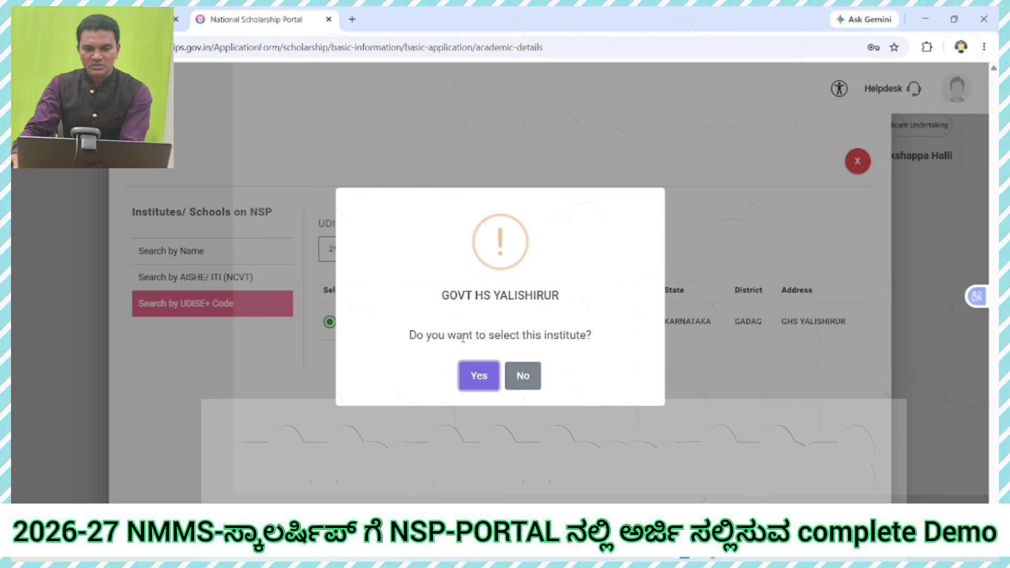
left_click(479, 375)
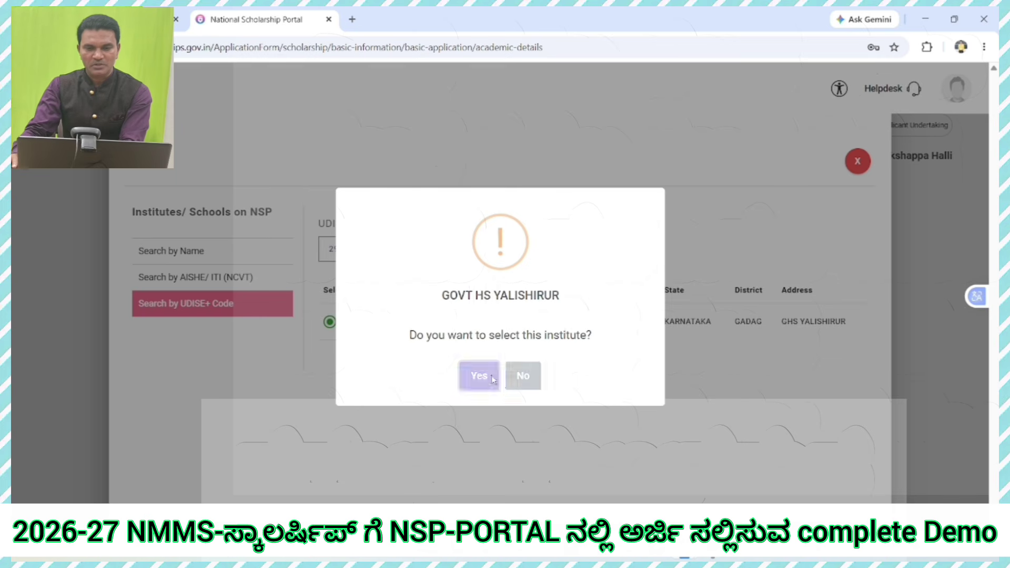
scroll(749, 316, "down", 3)
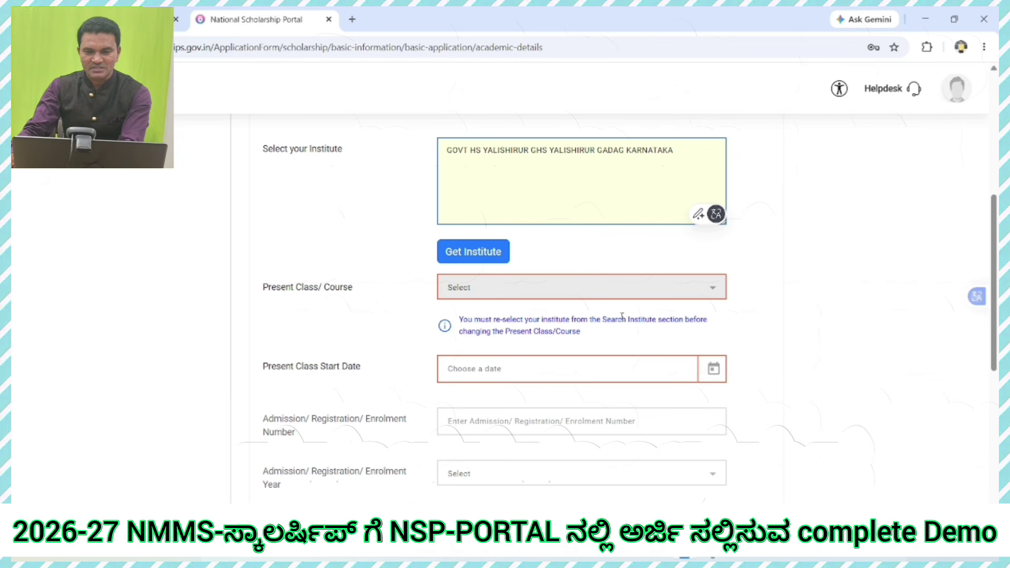
Step: Choose IX as Present Class/Course and 01/06/2026 as the Present Class Start Date
left_click(702, 288)
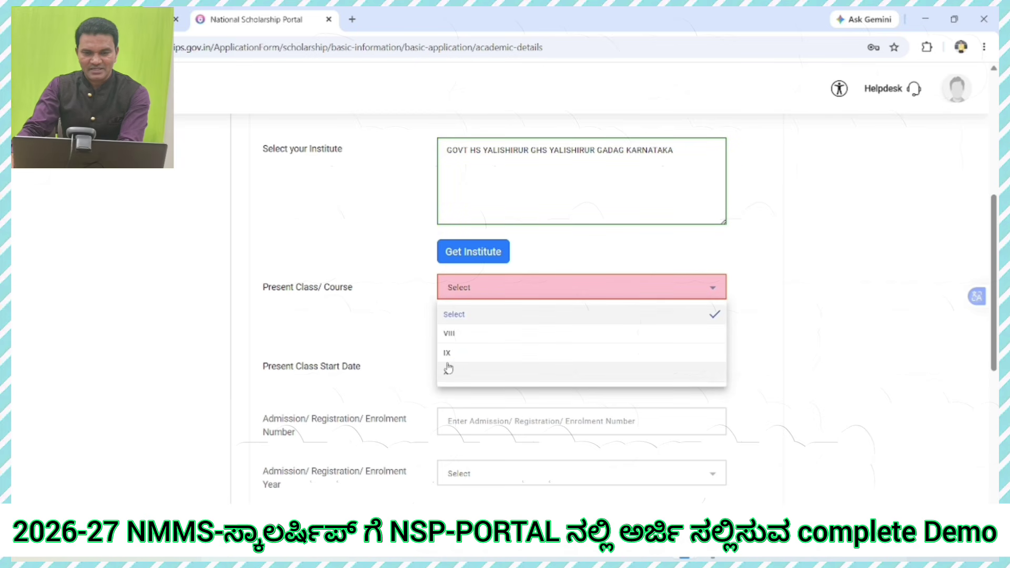
left_click(451, 358)
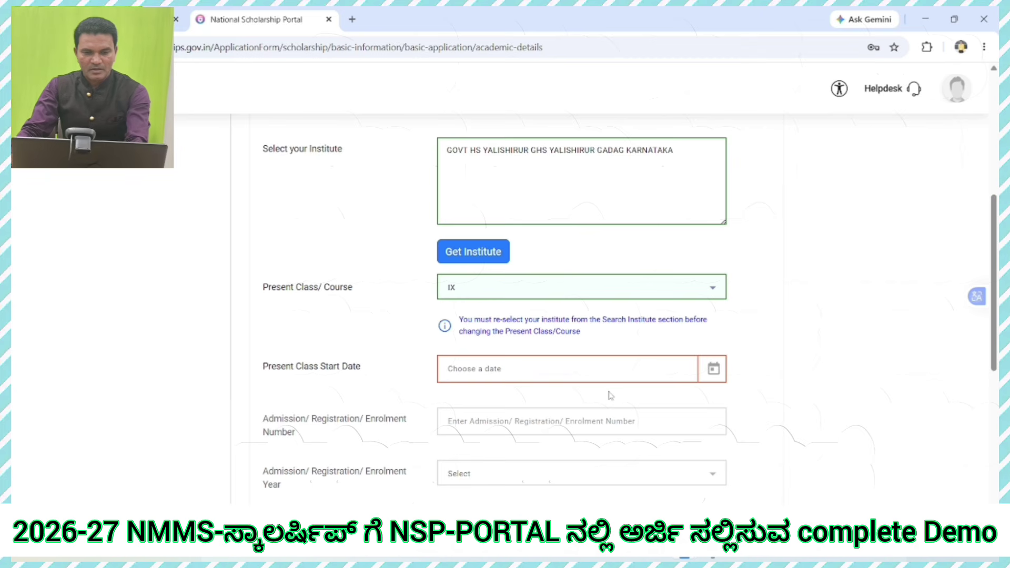
scroll(610, 396, "down", 1)
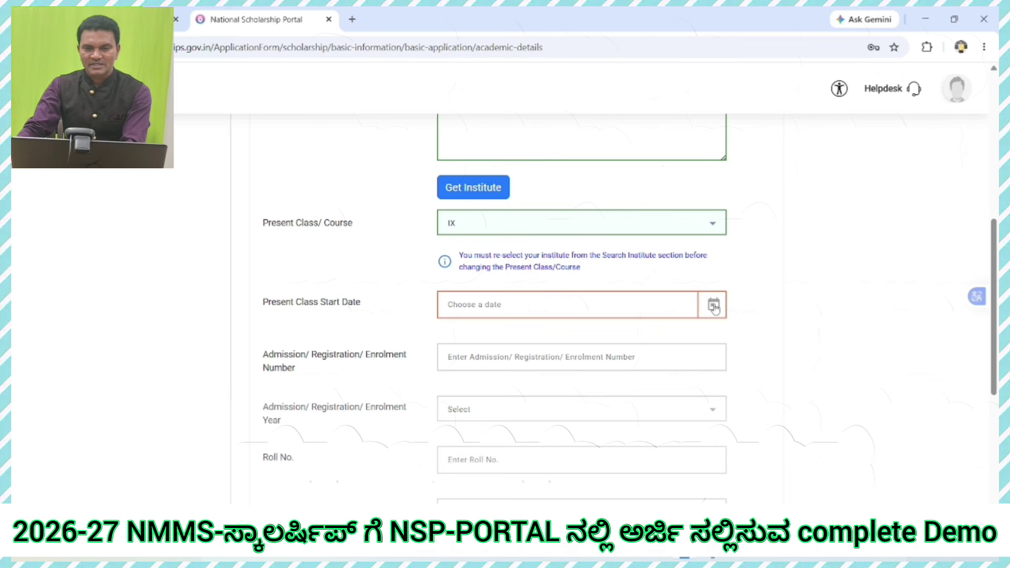
left_click(714, 307)
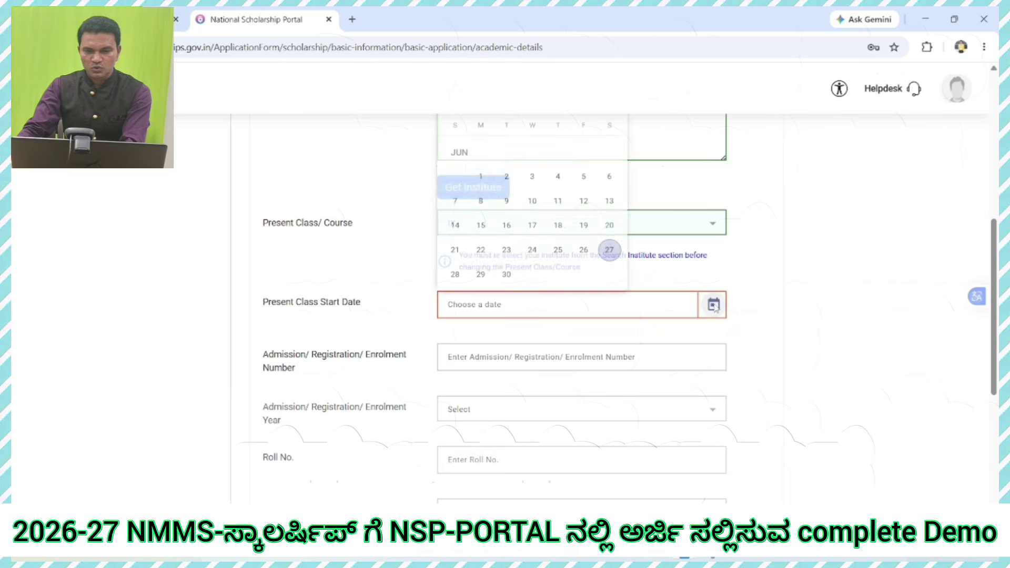
left_click(481, 172)
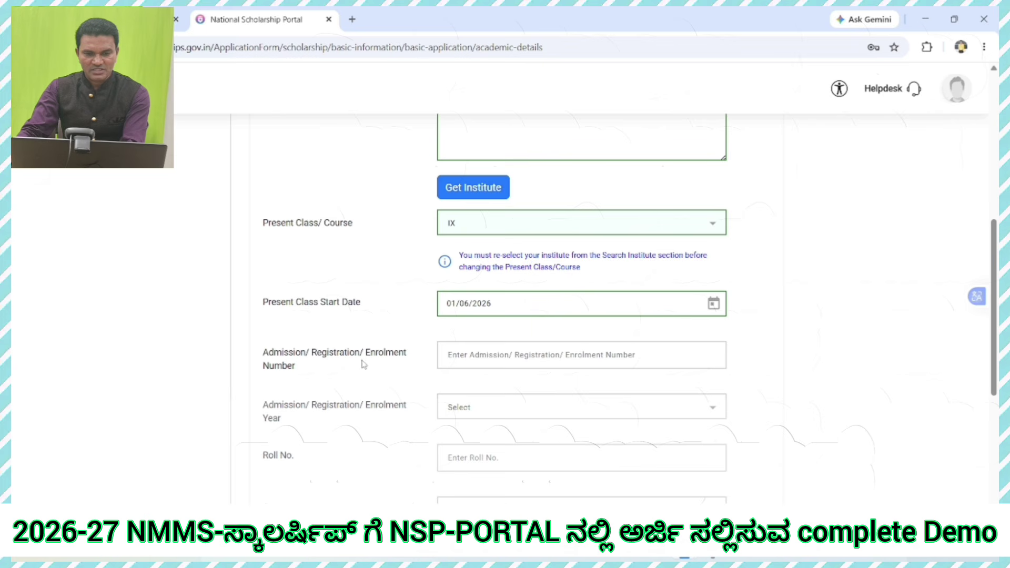
Step: Enter the admission number and set the enrolment year to 2025
left_click(520, 360)
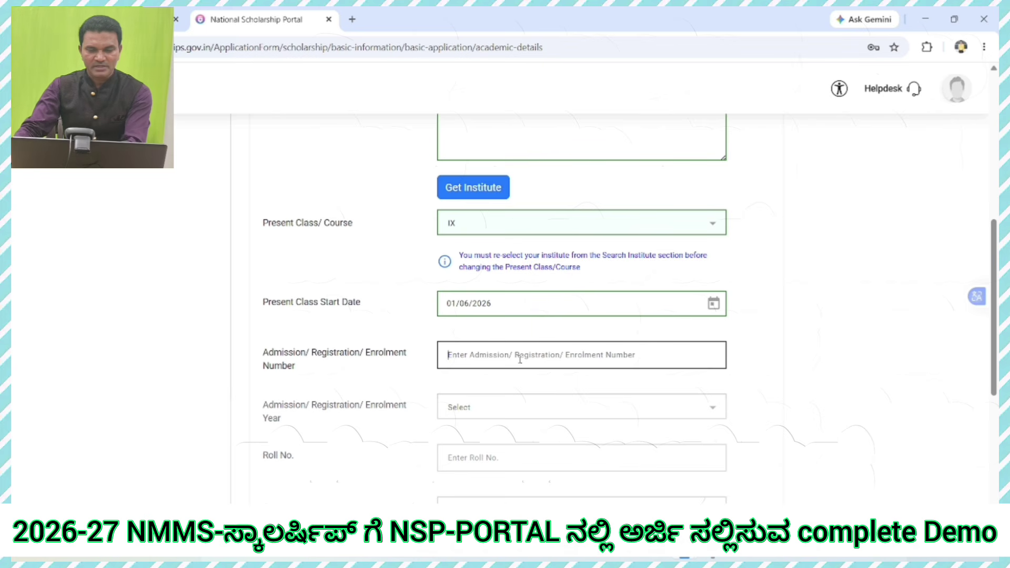
type("11/2025")
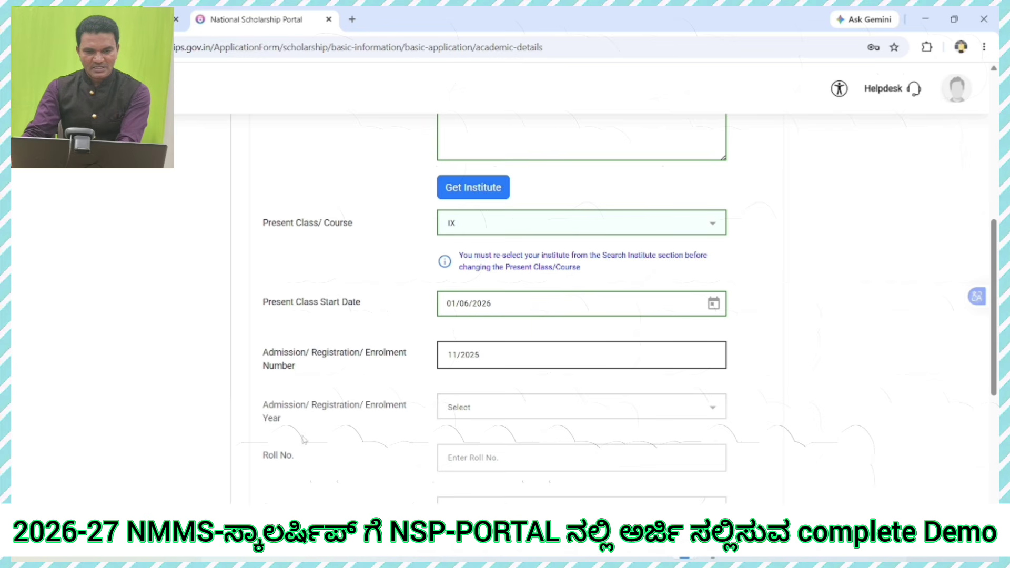
left_click(493, 411)
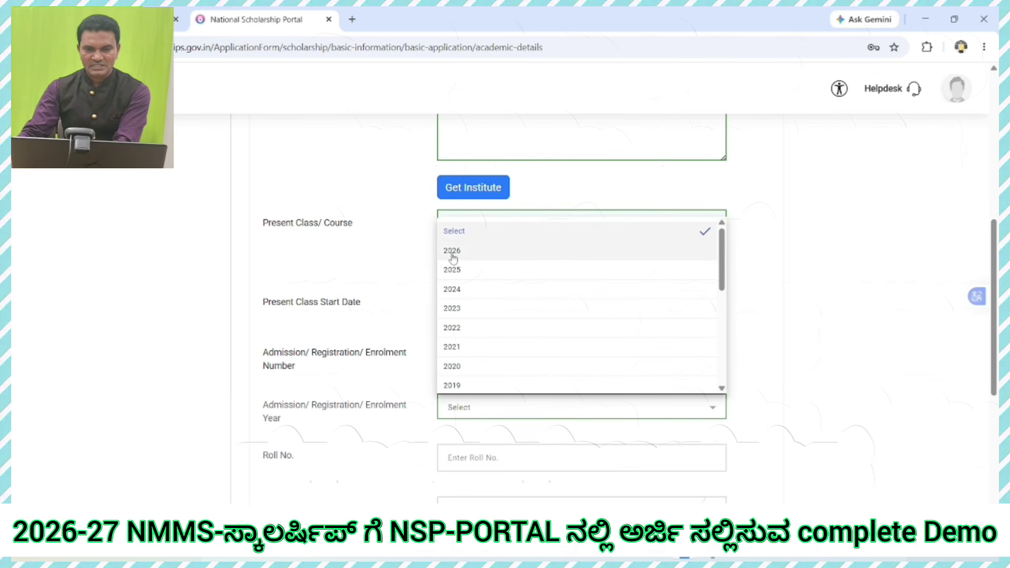
left_click(456, 271)
scroll(490, 387, "down", 3)
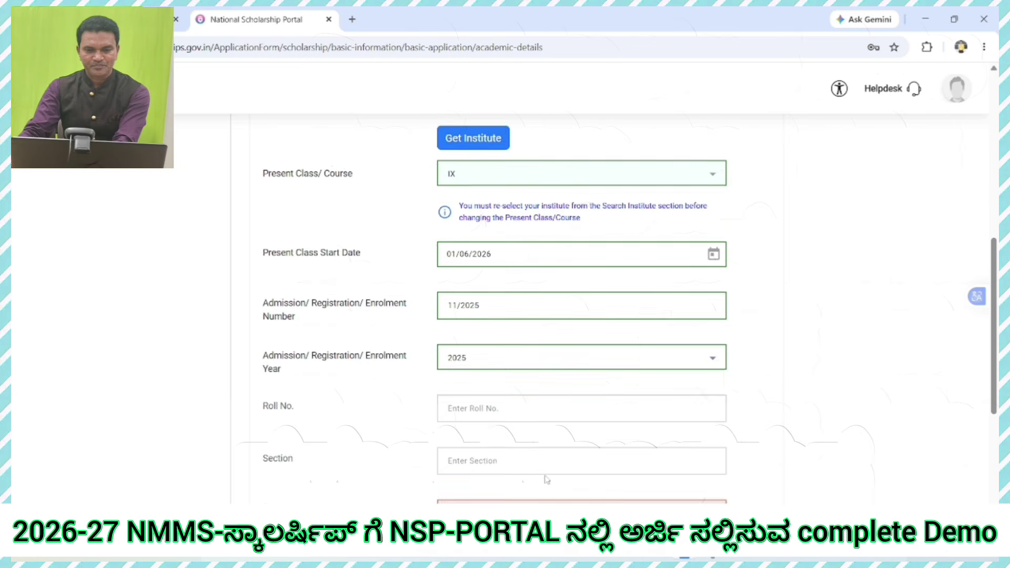
Step: Fill in the roll number and section A, and choose Regular/Full Time mode of study
left_click(498, 333)
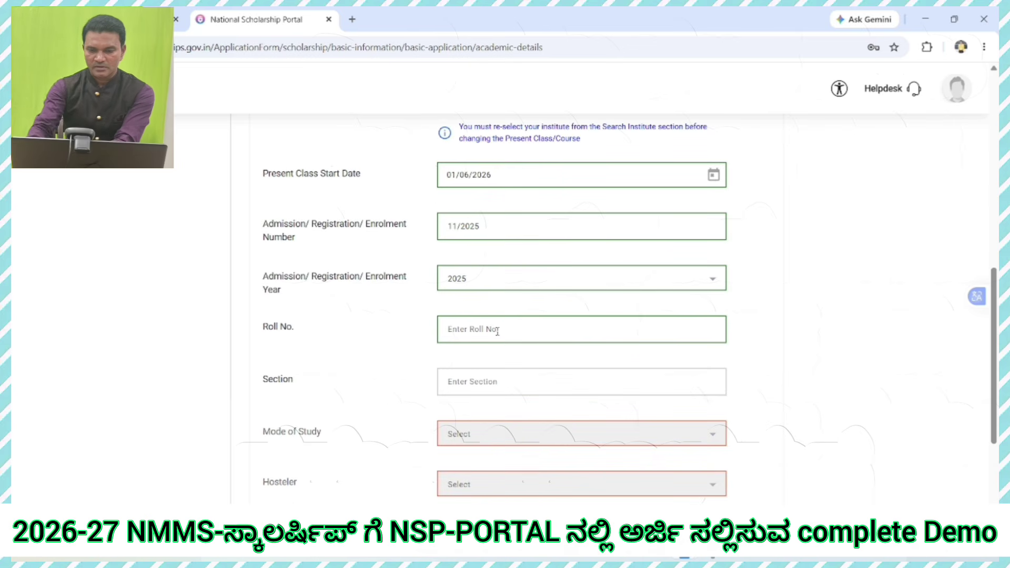
type("11")
left_click(515, 382)
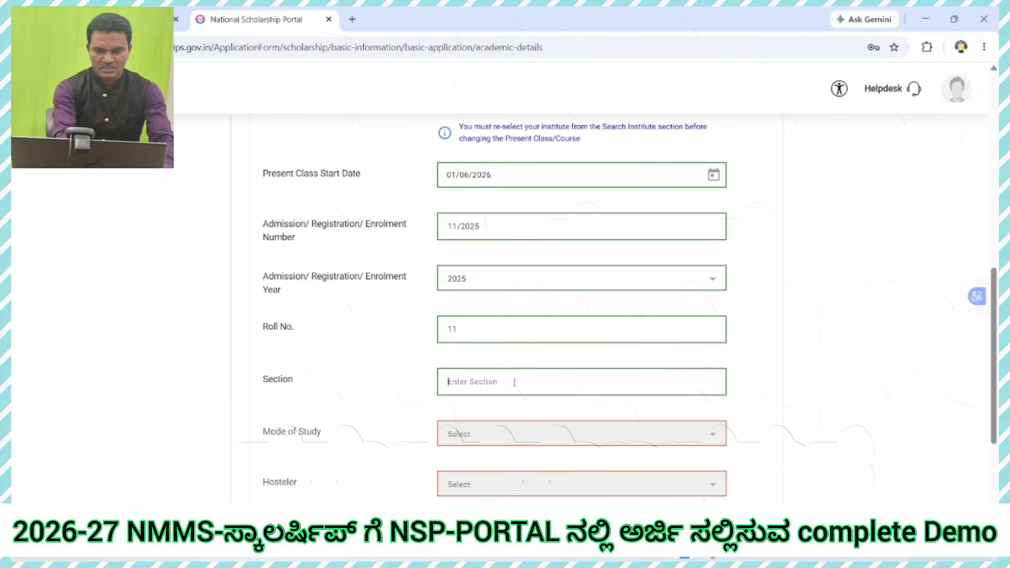
type("A")
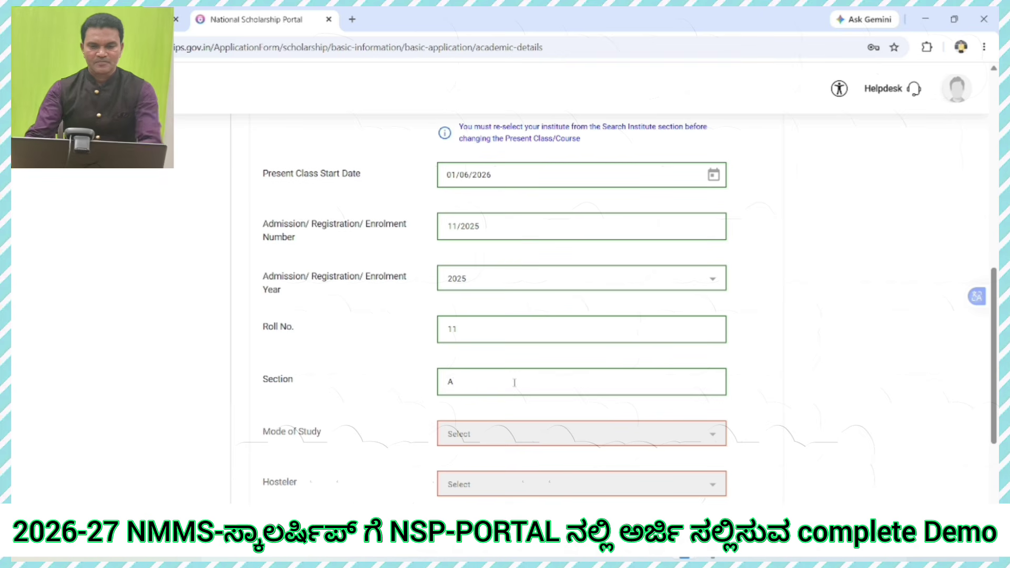
scroll(514, 388, "down", 1)
left_click(493, 371)
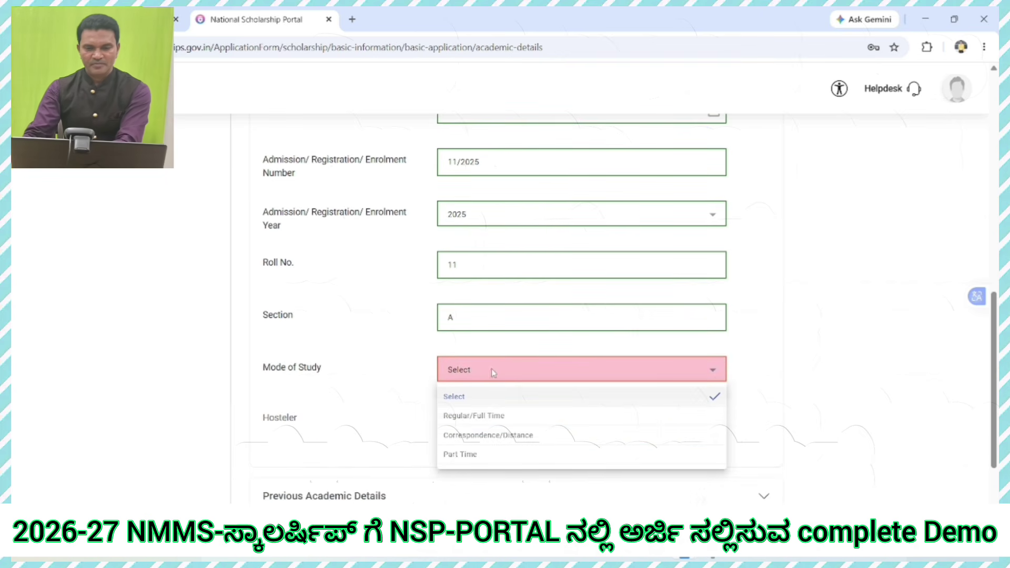
left_click(472, 416)
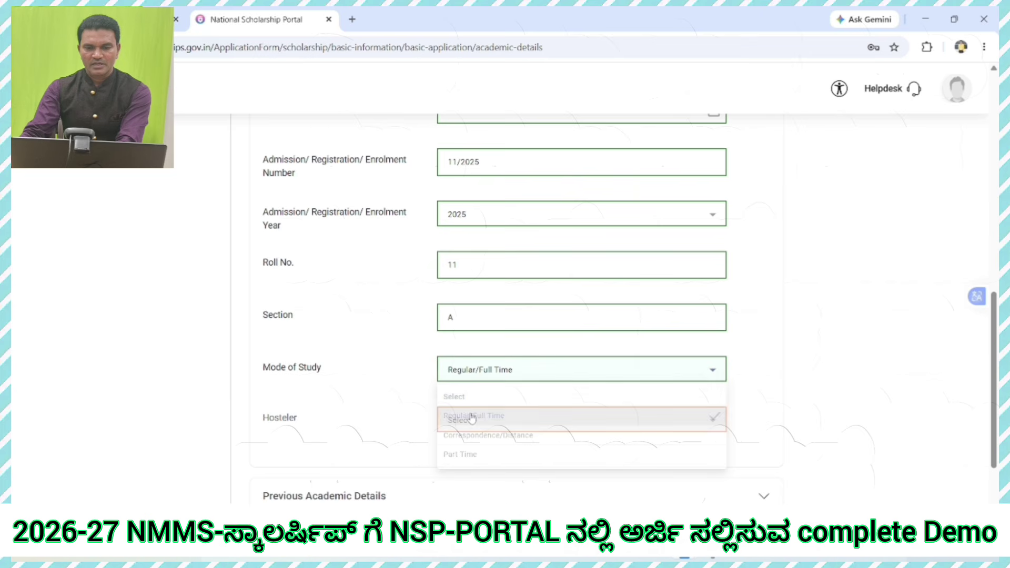
left_click(535, 419)
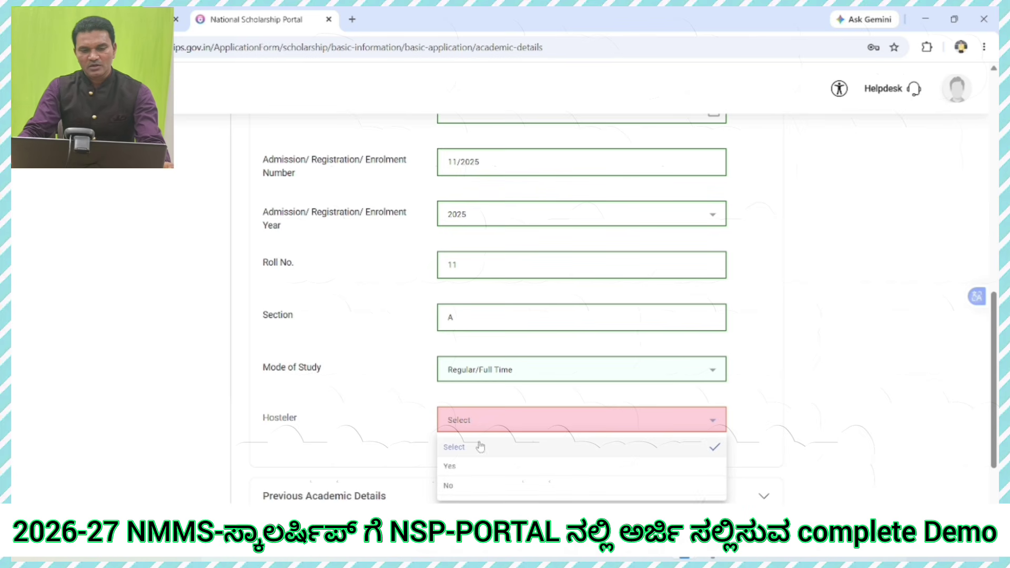
Step: Mark the student as not a hosteler and pick Karnataka School Examination and Assessment Board as the previous board
left_click(461, 493)
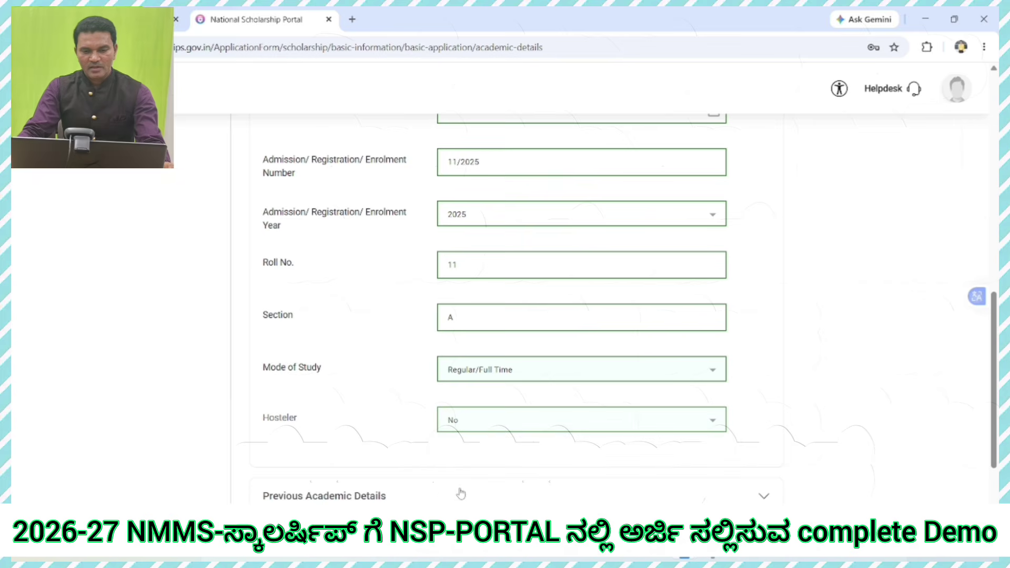
scroll(495, 431, "down", 3)
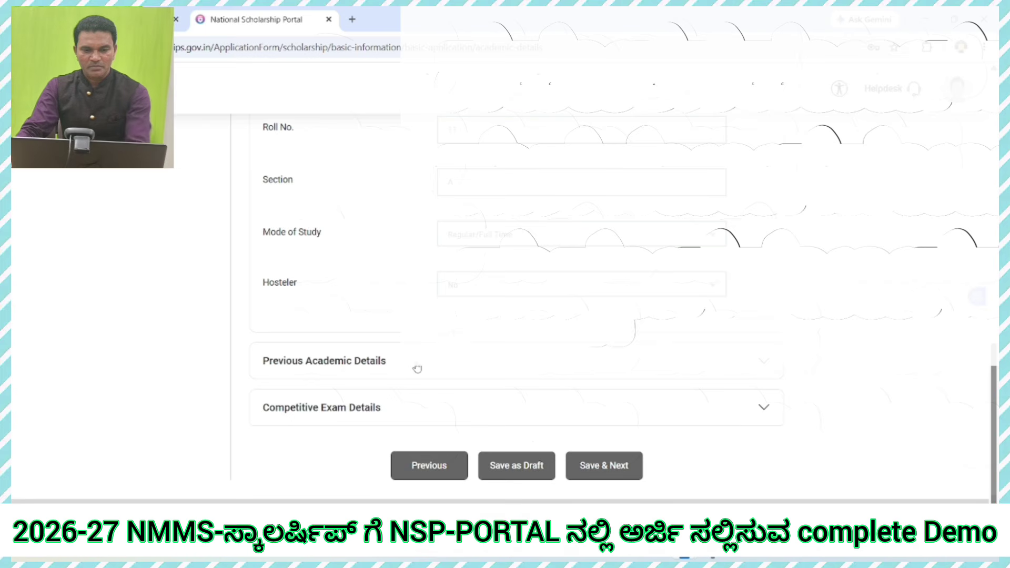
left_click(388, 368)
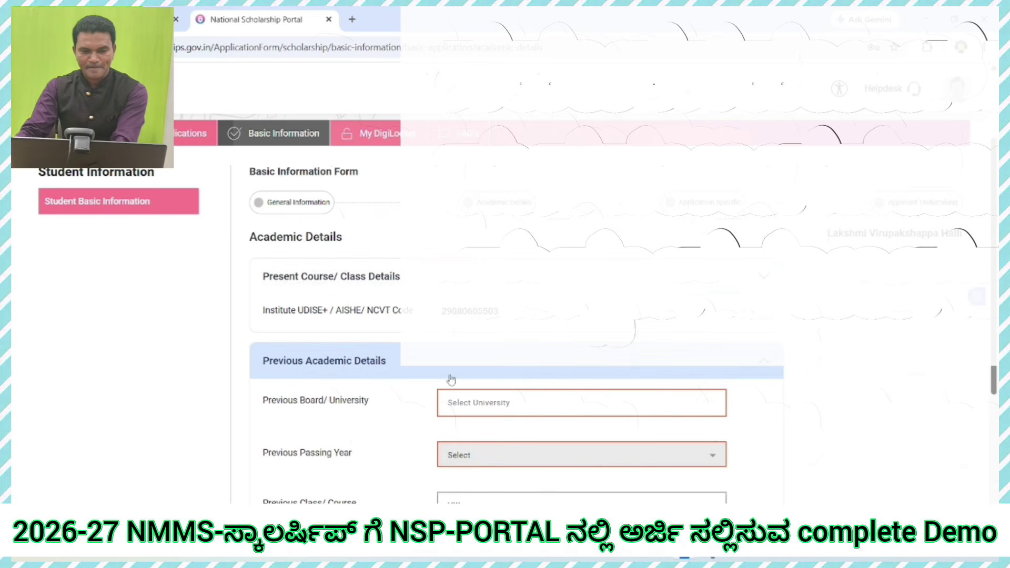
scroll(523, 385, "down", 1)
scroll(364, 351, "down", 1)
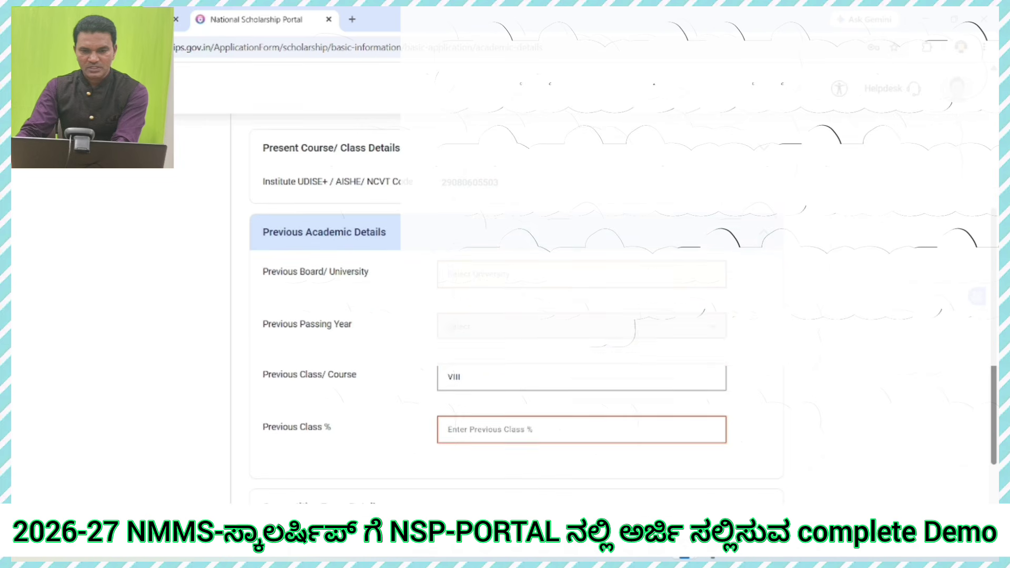
left_click(526, 274)
scroll(483, 395, "down", 2)
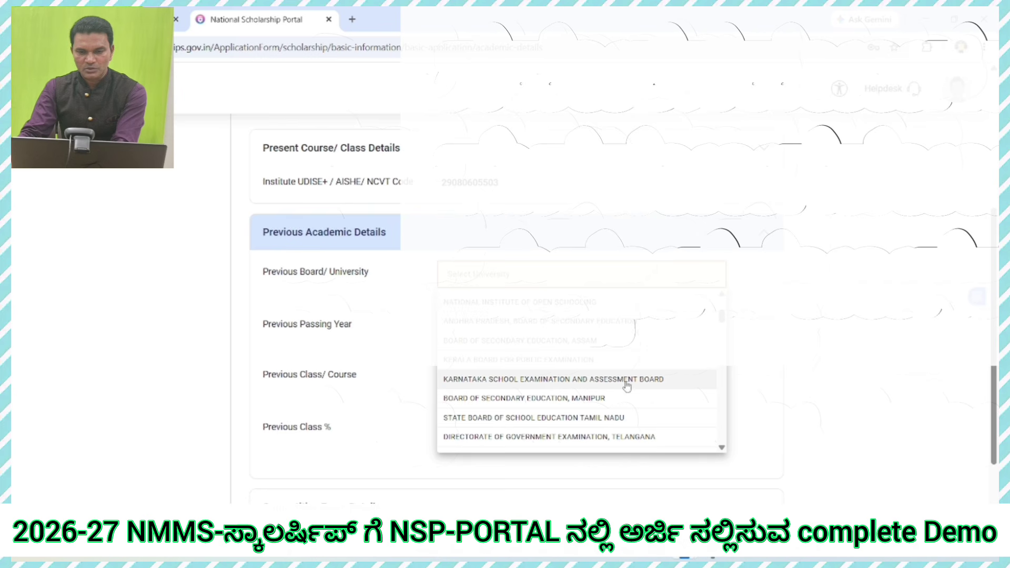
left_click(473, 389)
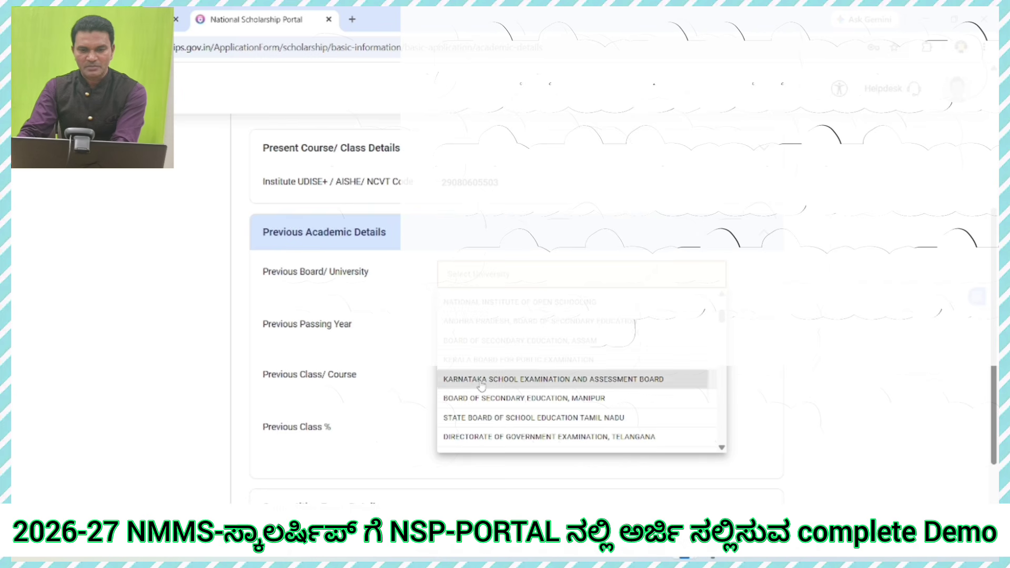
Step: Set the previous passing year to 2026 and the previous class percentage to 92
left_click(582, 324)
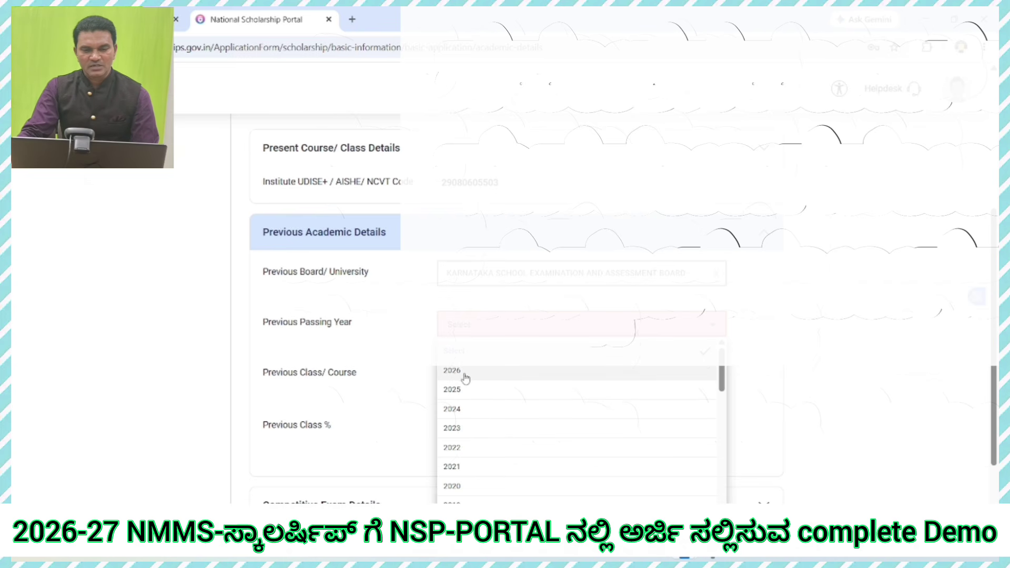
left_click(465, 377)
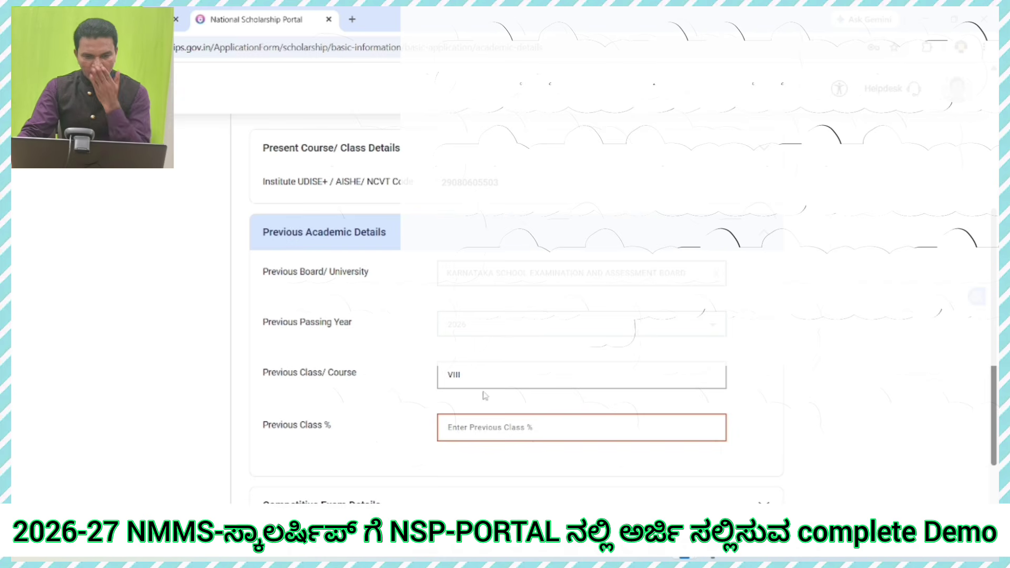
left_click(477, 376)
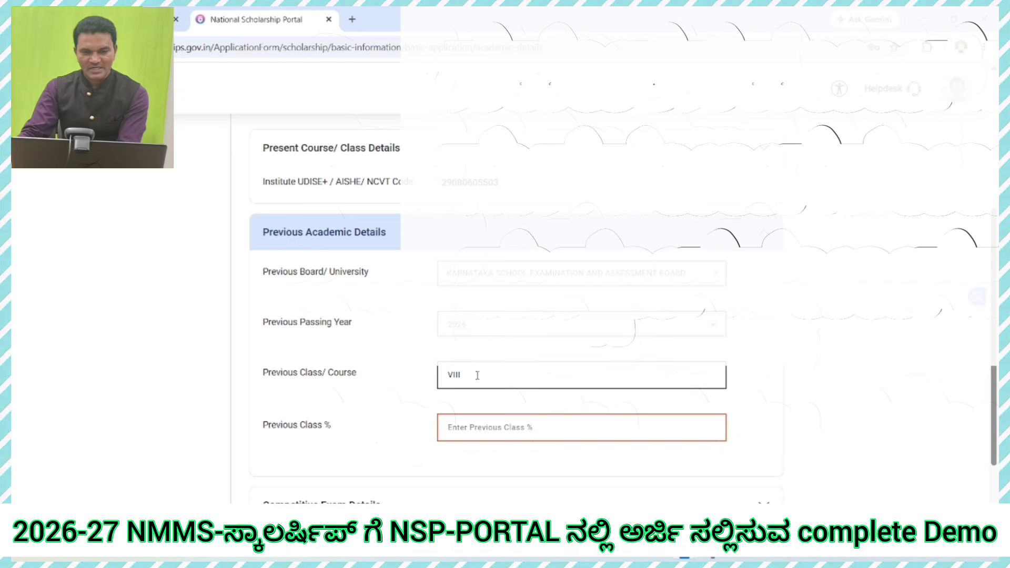
left_click(523, 425)
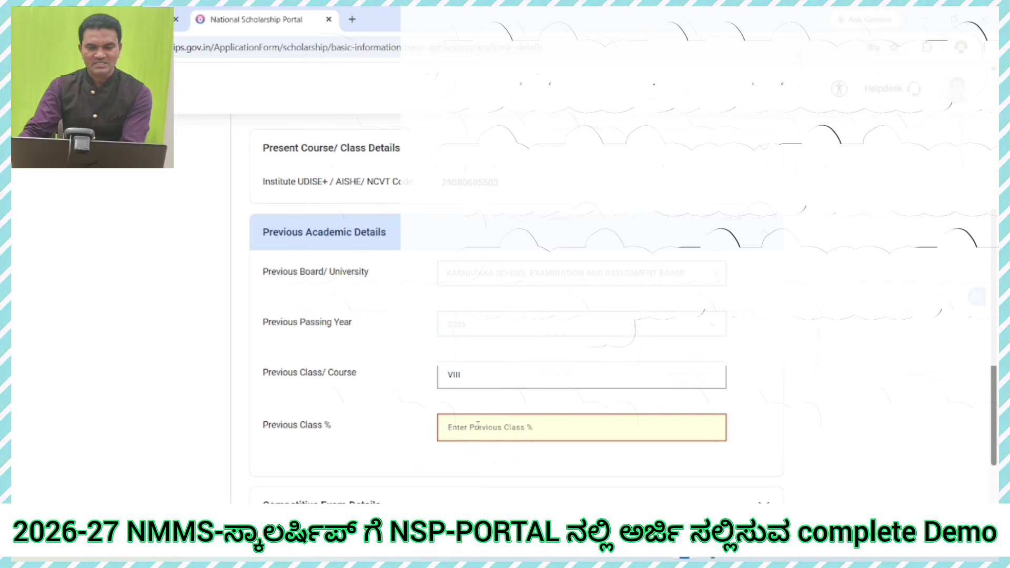
type("9")
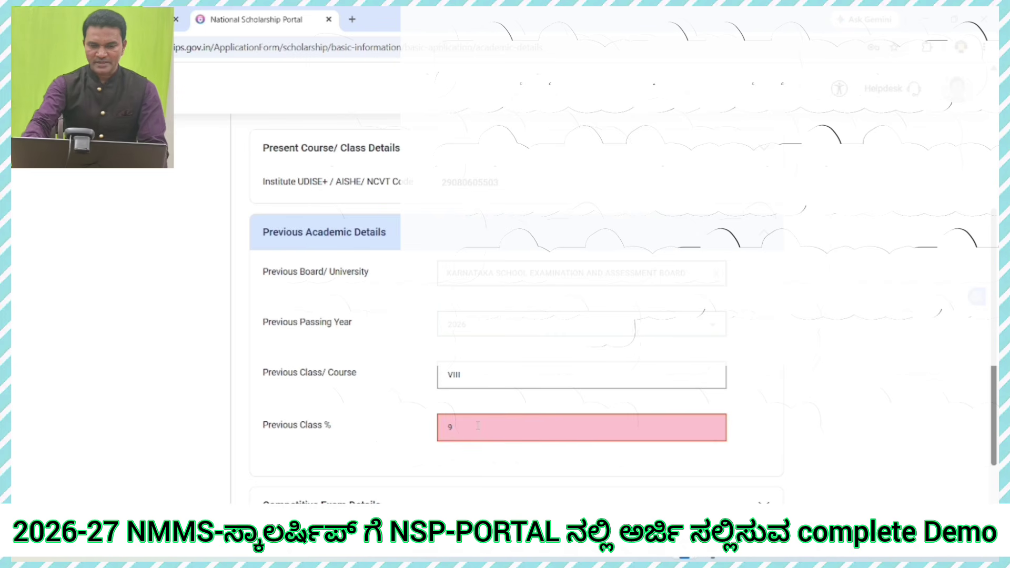
type("2")
scroll(473, 407, "down", 2)
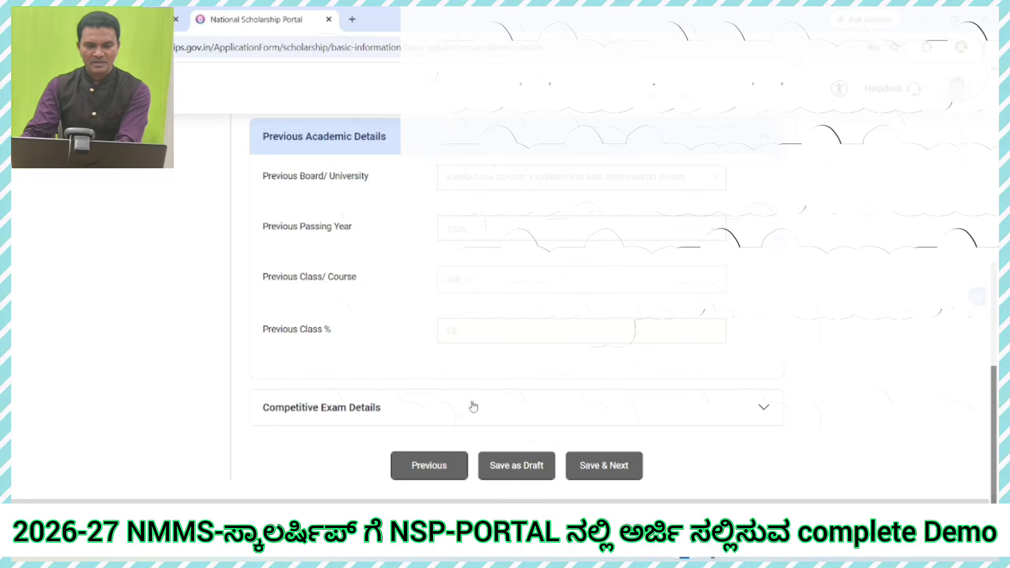
Step: Choose NMMS as the qualifying exam conducted by KARNATAKA and enter the candidate's exam roll number
left_click(763, 408)
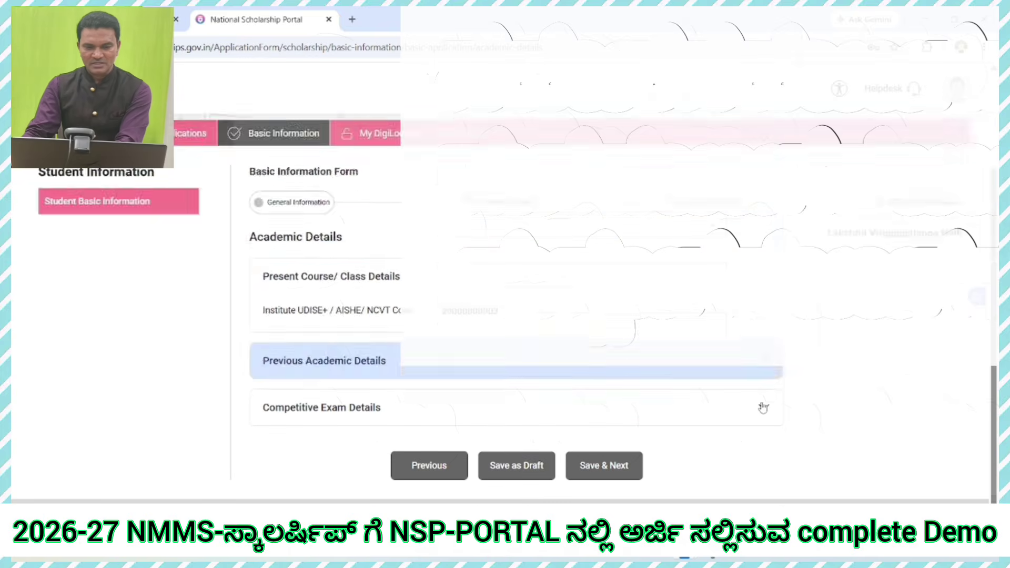
left_click(763, 408)
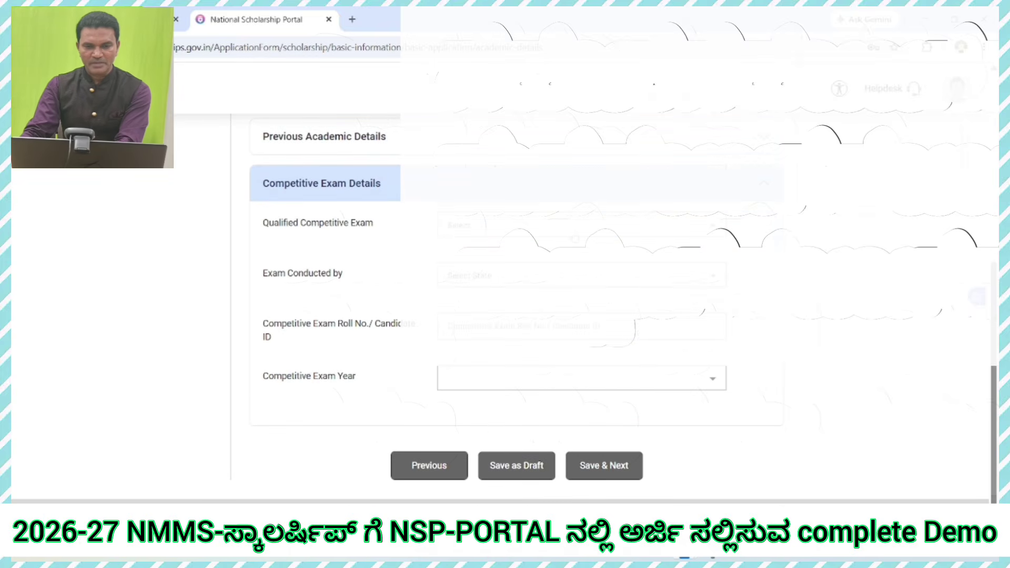
left_click(576, 225)
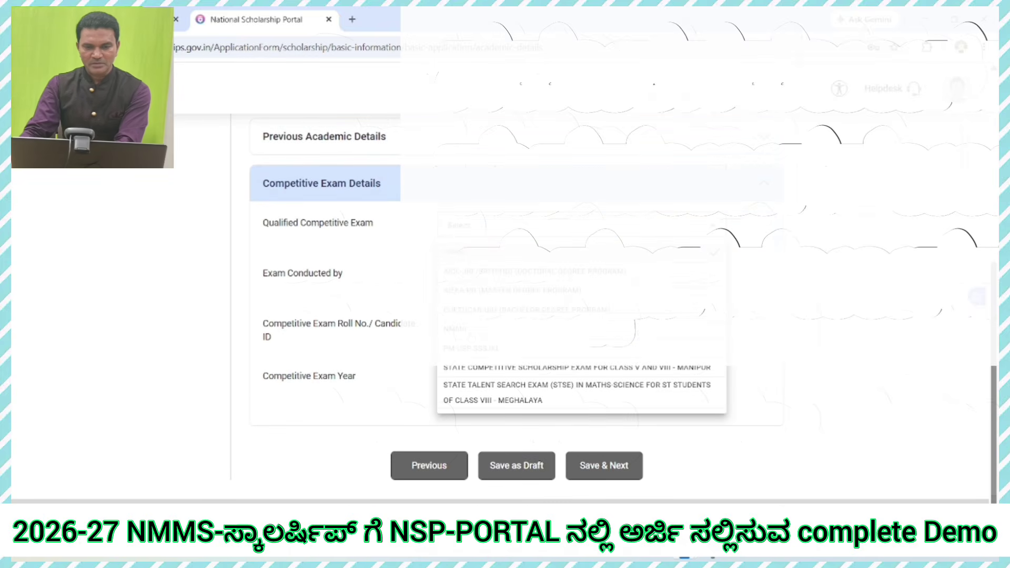
left_click(471, 332)
left_click(581, 275)
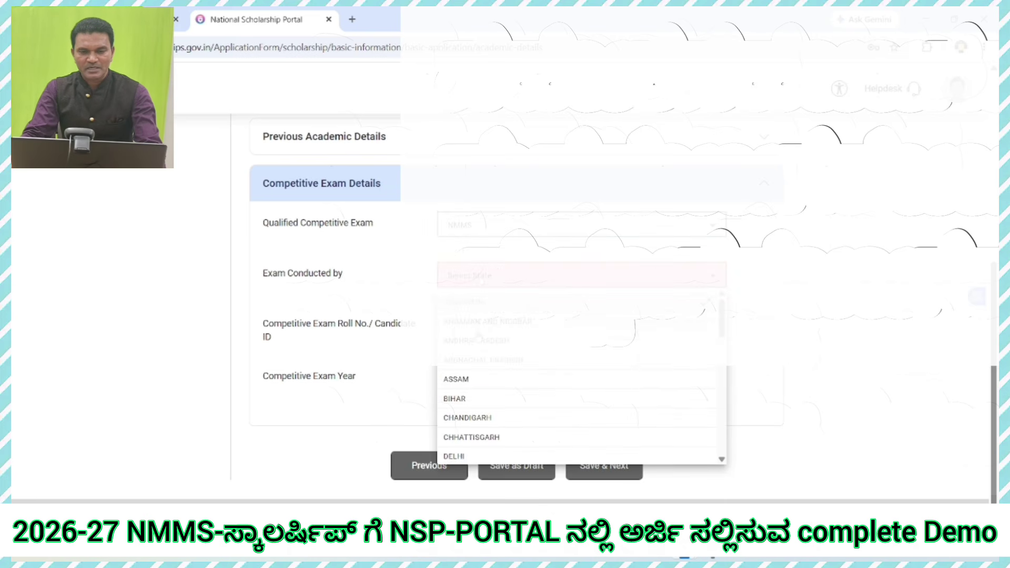
scroll(478, 411, "down", 4)
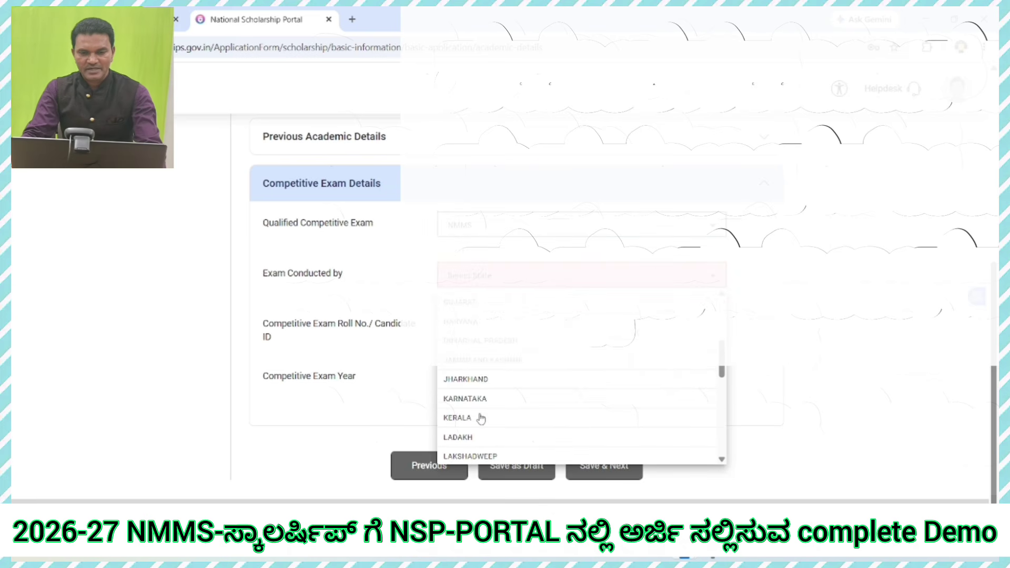
left_click(480, 399)
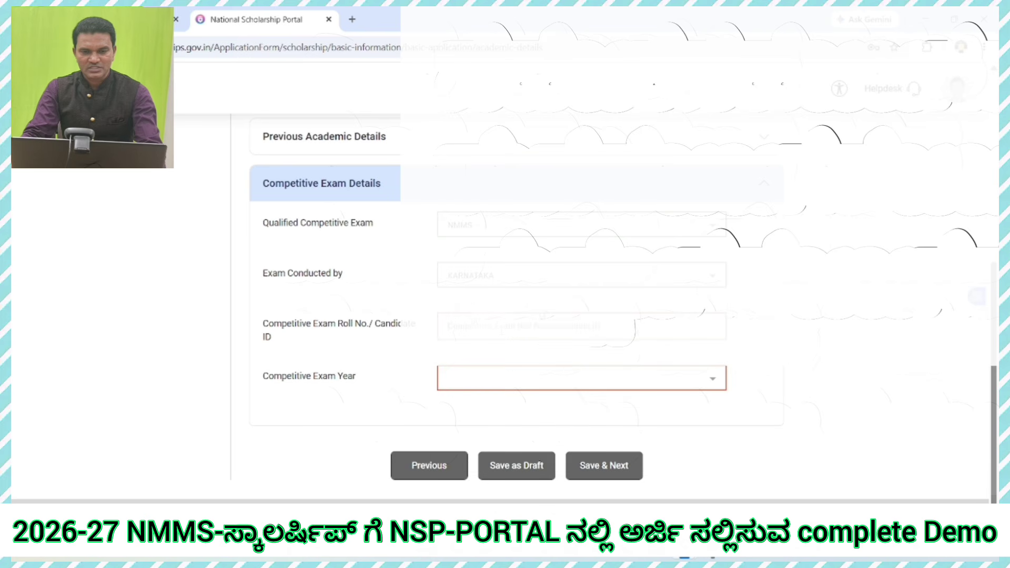
left_click(501, 332)
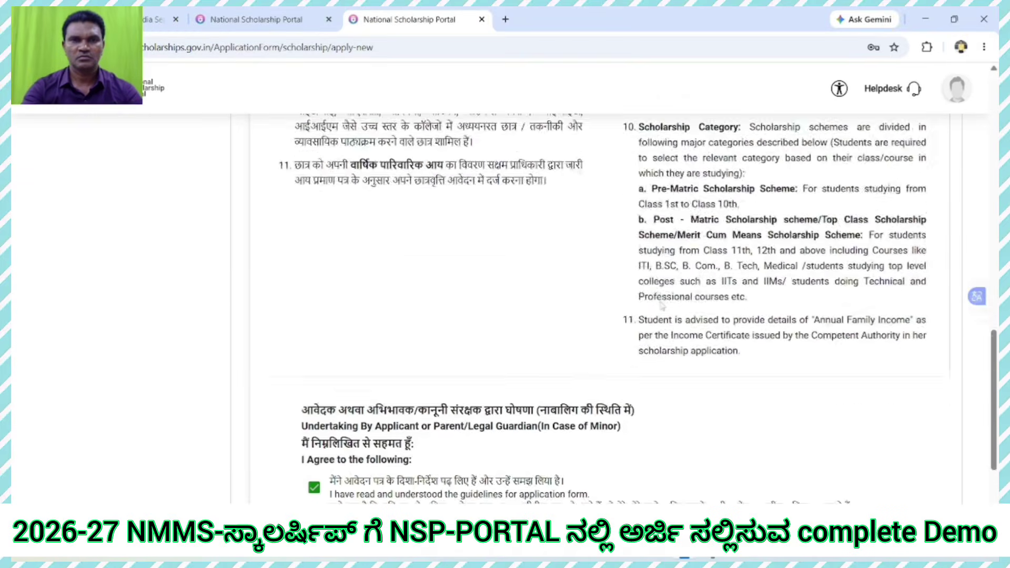
Step: Accept the undertaking and apply for a fresh application of type Scholarship
scroll(661, 305, "up", 9)
scroll(656, 311, "down", 8)
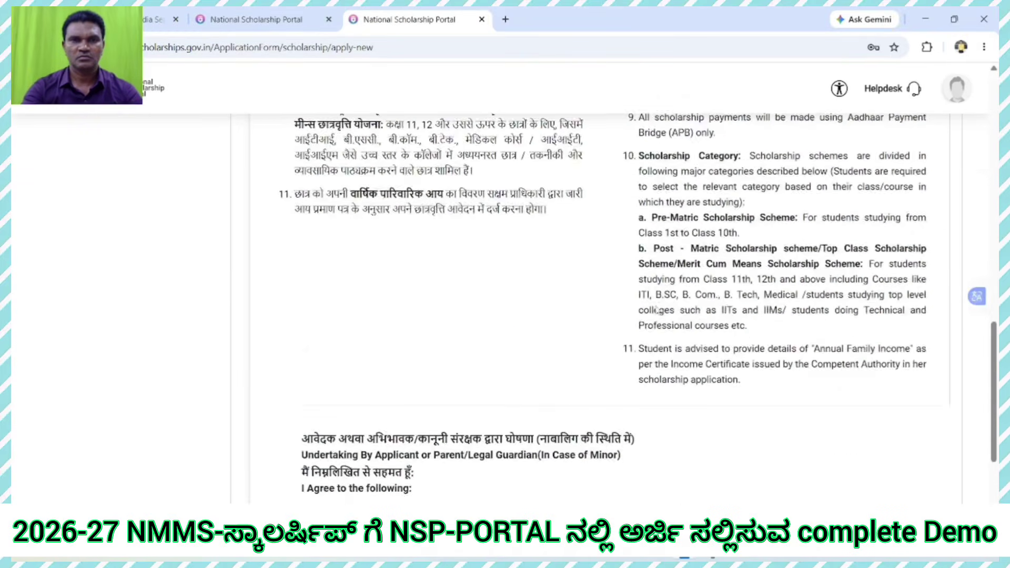
scroll(657, 311, "down", 4)
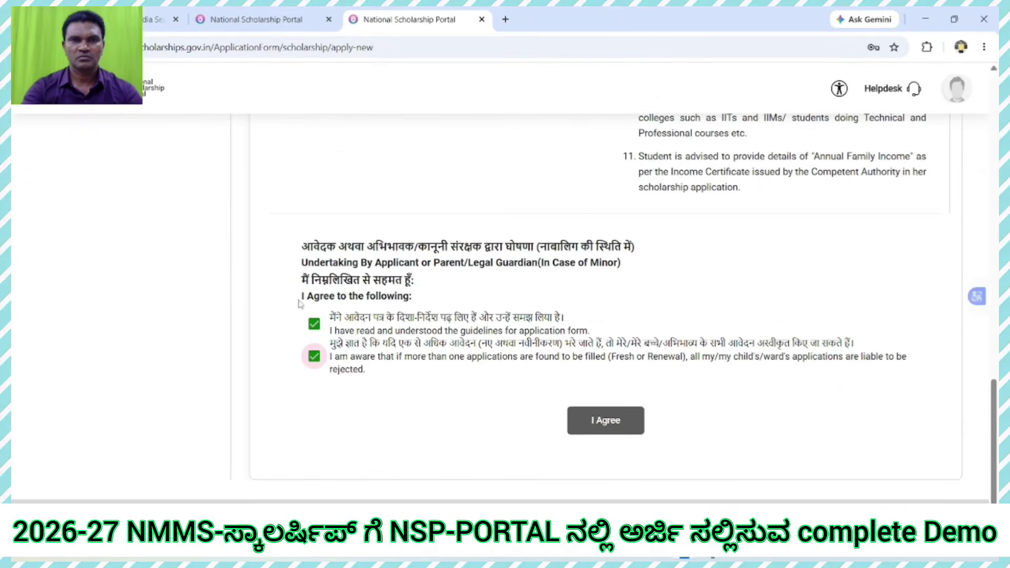
left_click(603, 428)
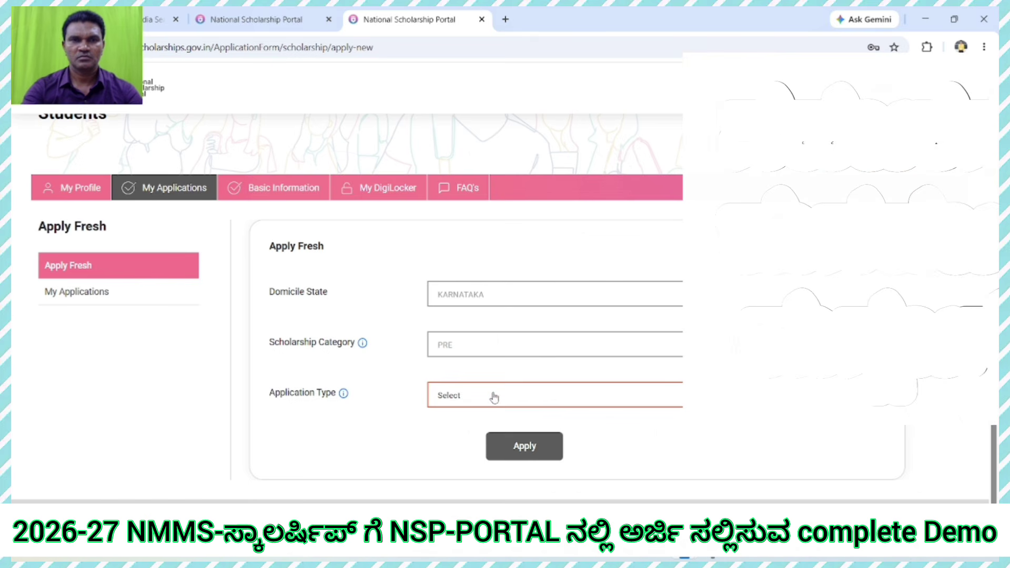
left_click(491, 397)
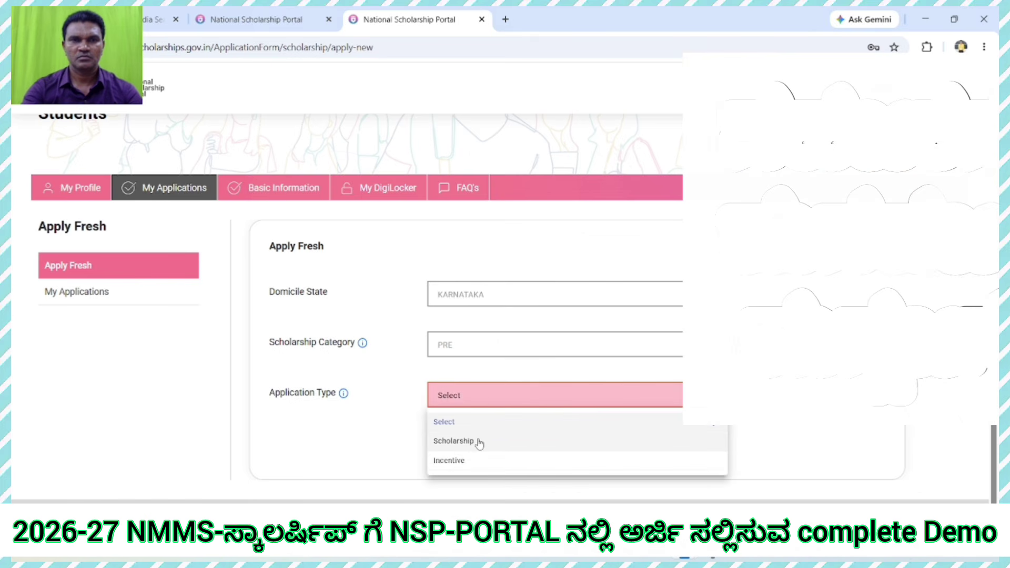
left_click(479, 442)
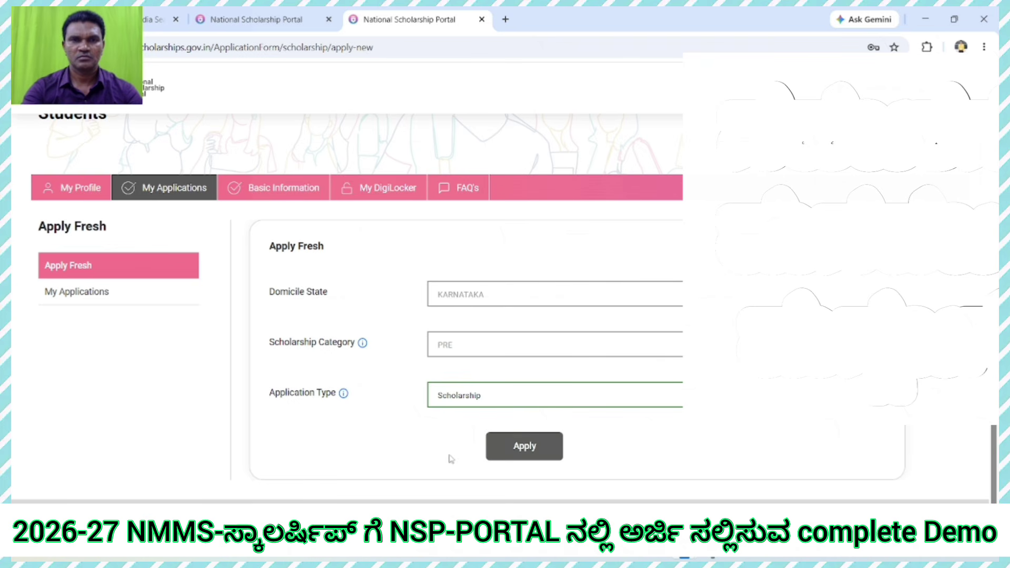
left_click(542, 442)
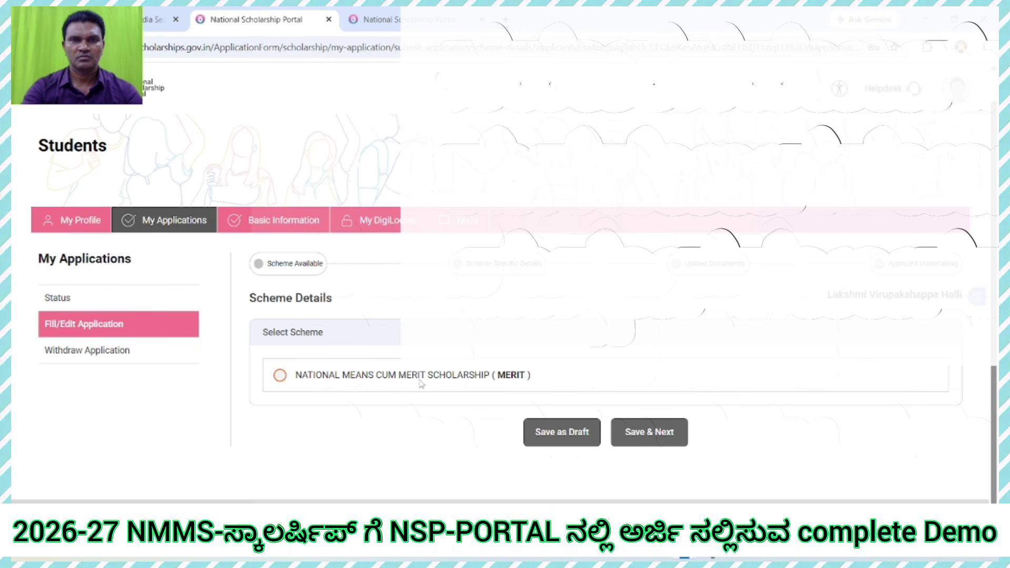
Step: Select NATIONAL MEANS CUM MERIT SCHOLARSHIP (MERIT), save it, and save the scheme specific details
left_click(279, 375)
left_click(646, 440)
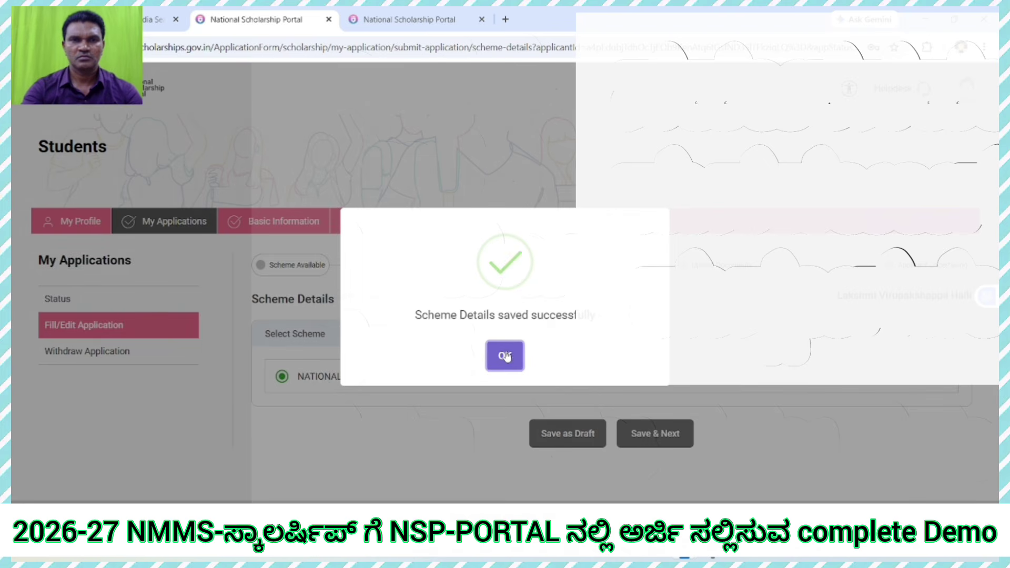
left_click(513, 356)
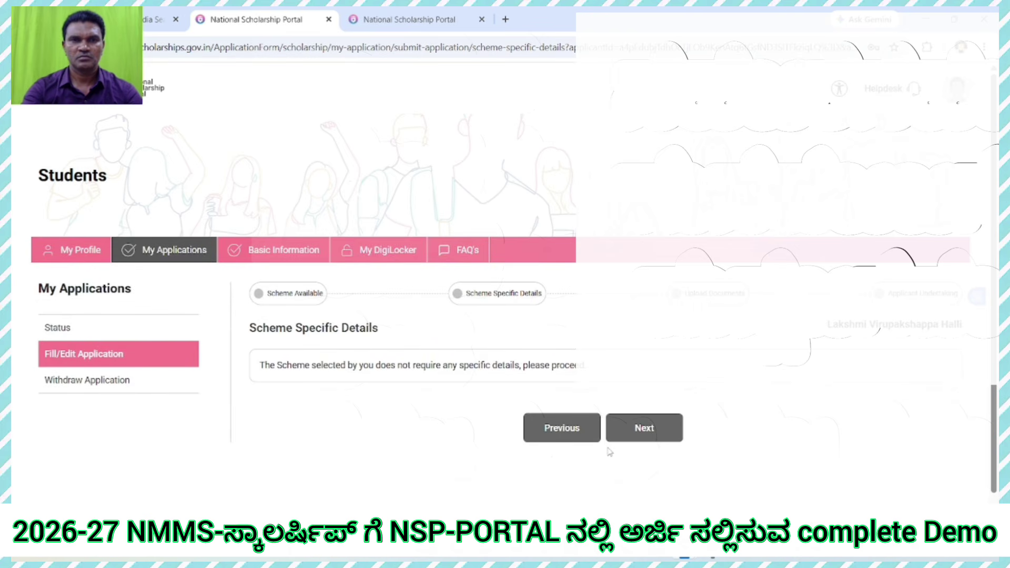
left_click(639, 441)
left_click(512, 357)
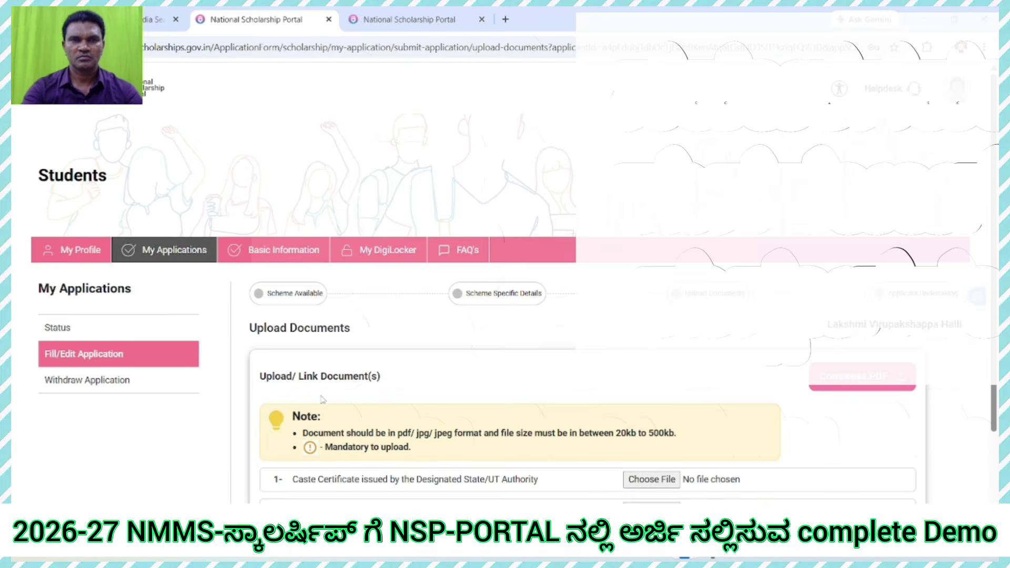
Step: Upload a PDF from Downloads as the caste certificate
scroll(579, 410, "down", 3)
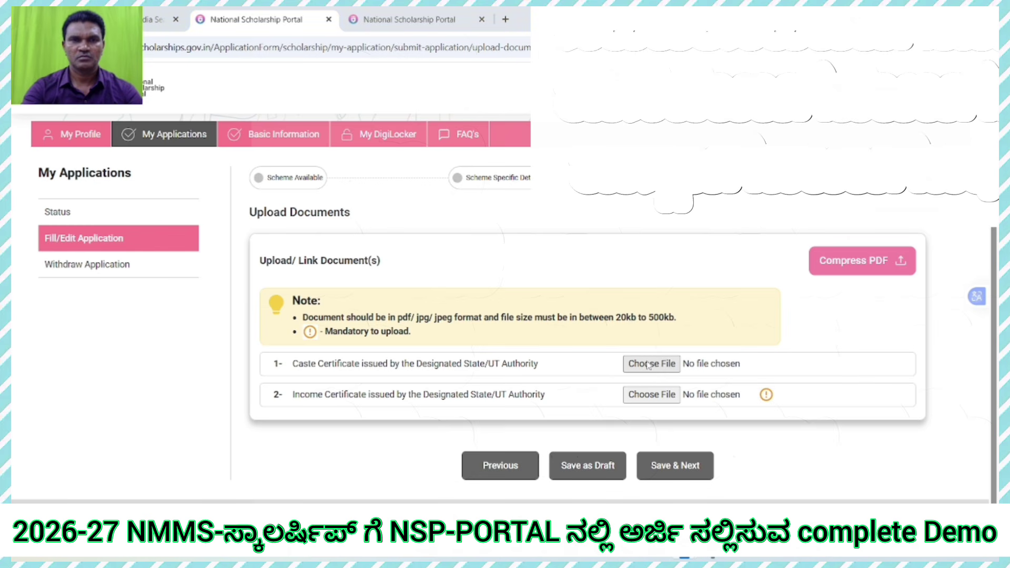
left_click(644, 368)
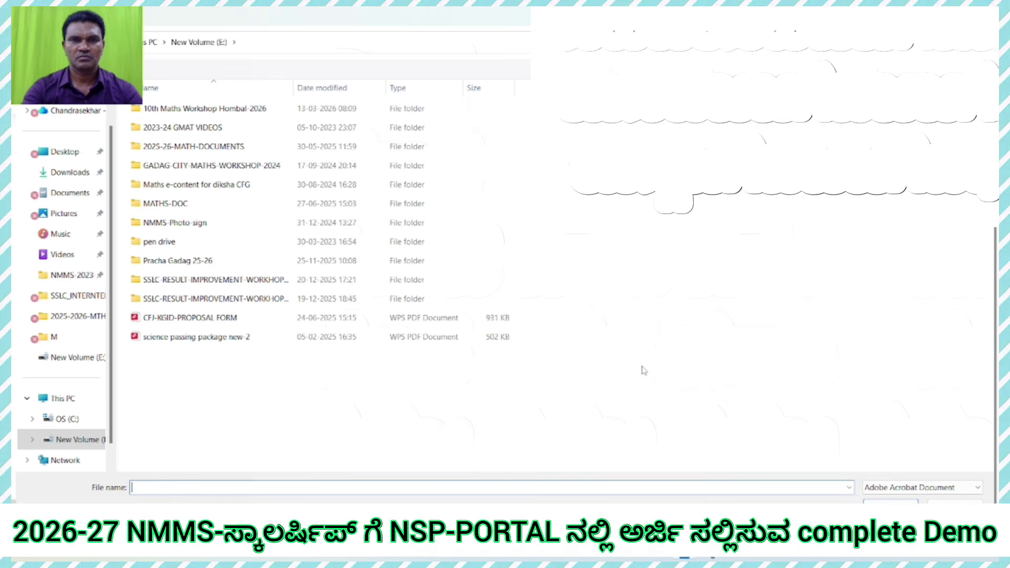
left_click(70, 172)
left_click(160, 136)
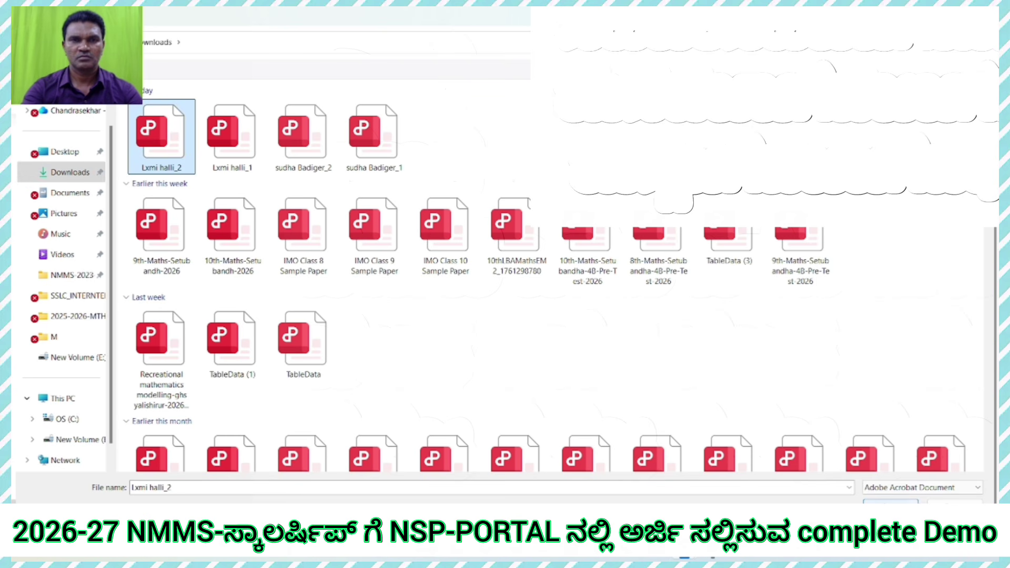
left_click(891, 502)
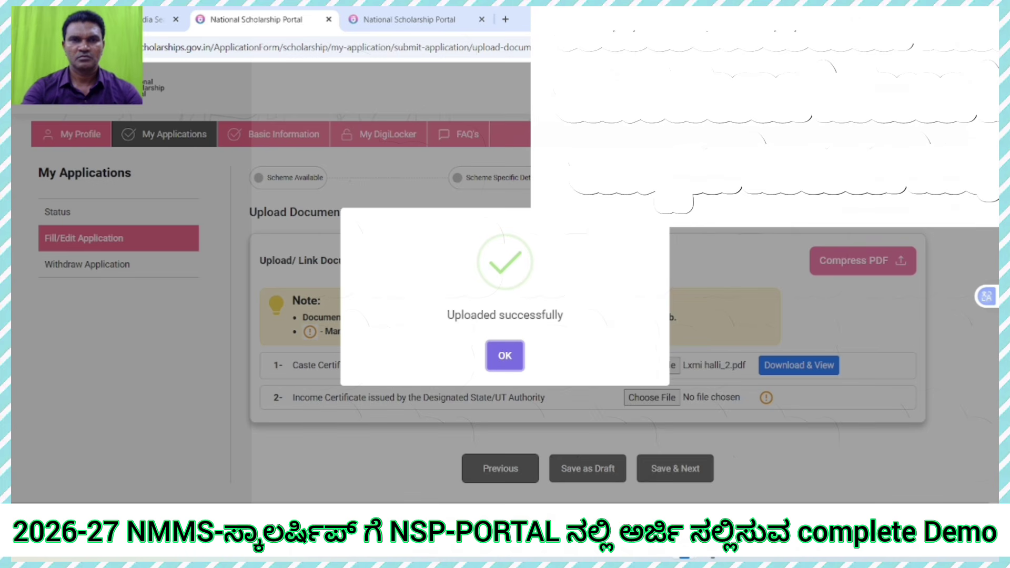
left_click(505, 356)
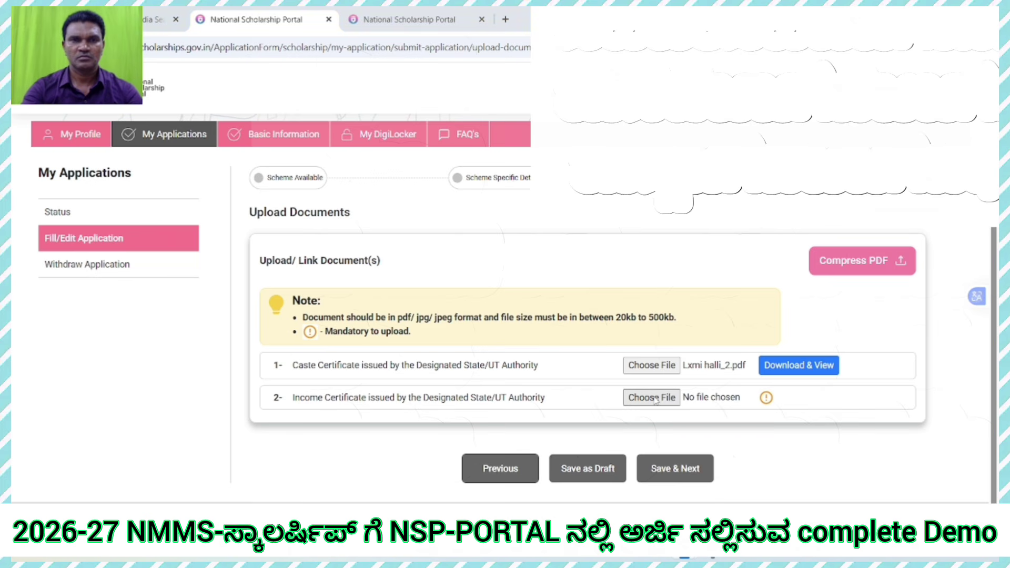
Step: Upload the other PDF from Downloads as the income certificate
left_click(653, 398)
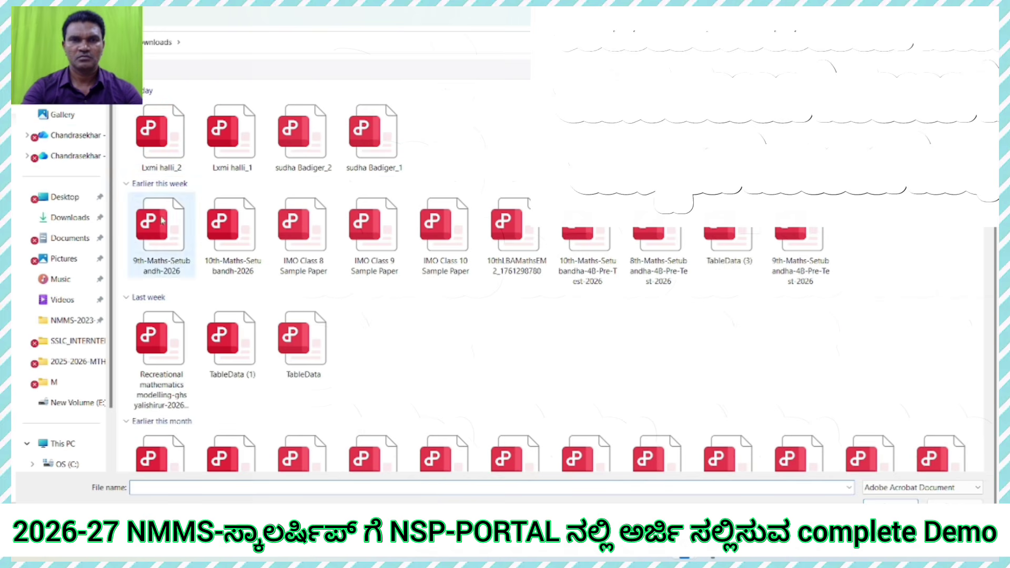
left_click(244, 147)
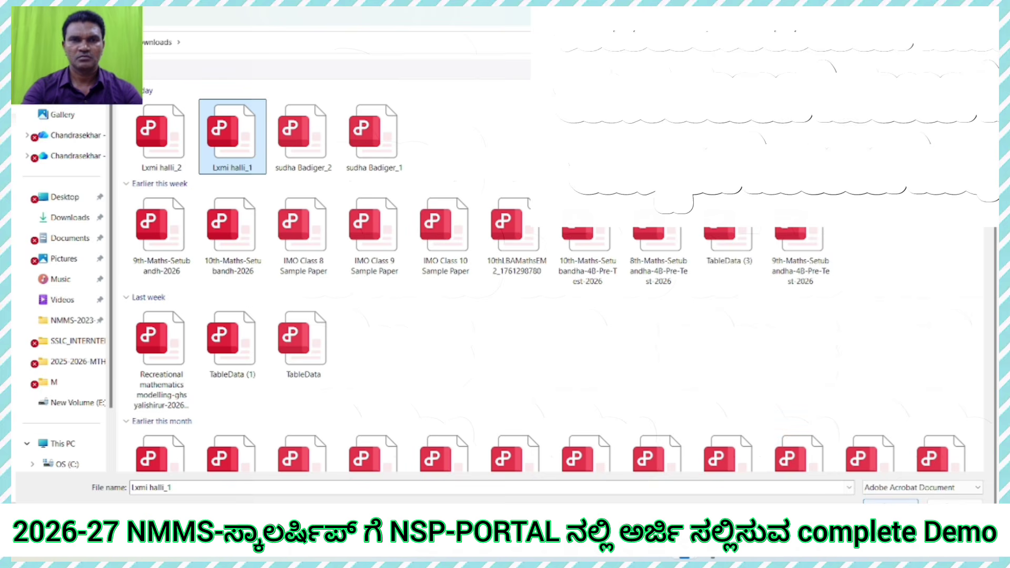
left_click(891, 503)
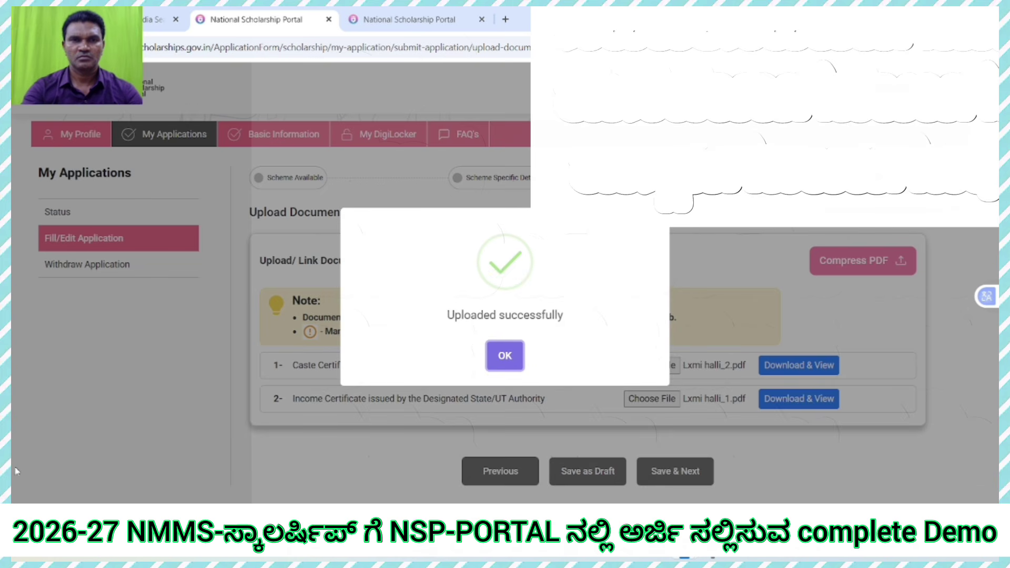
left_click(514, 357)
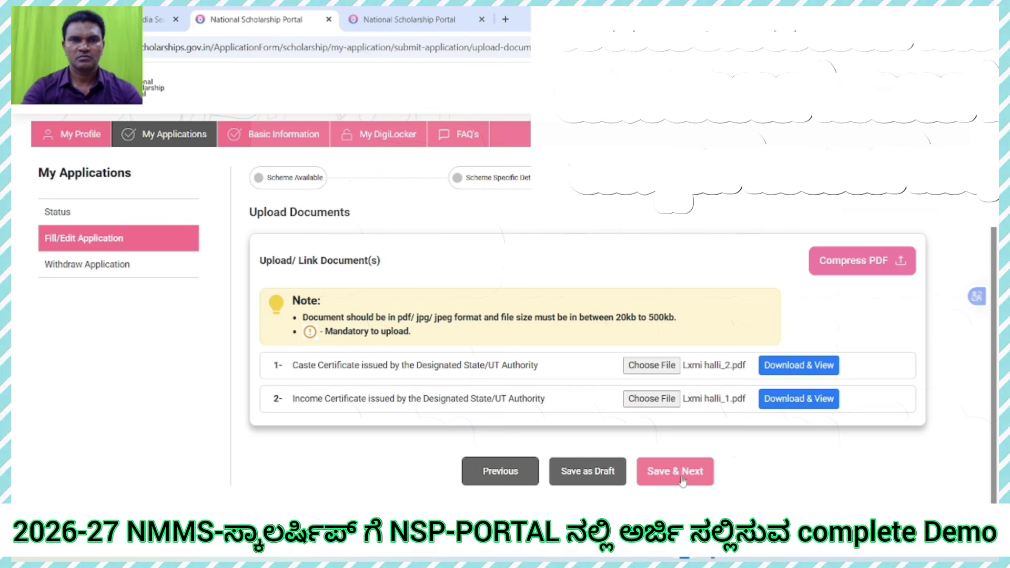
Step: Save the uploaded documents and final-submit the NMMS application
left_click(682, 478)
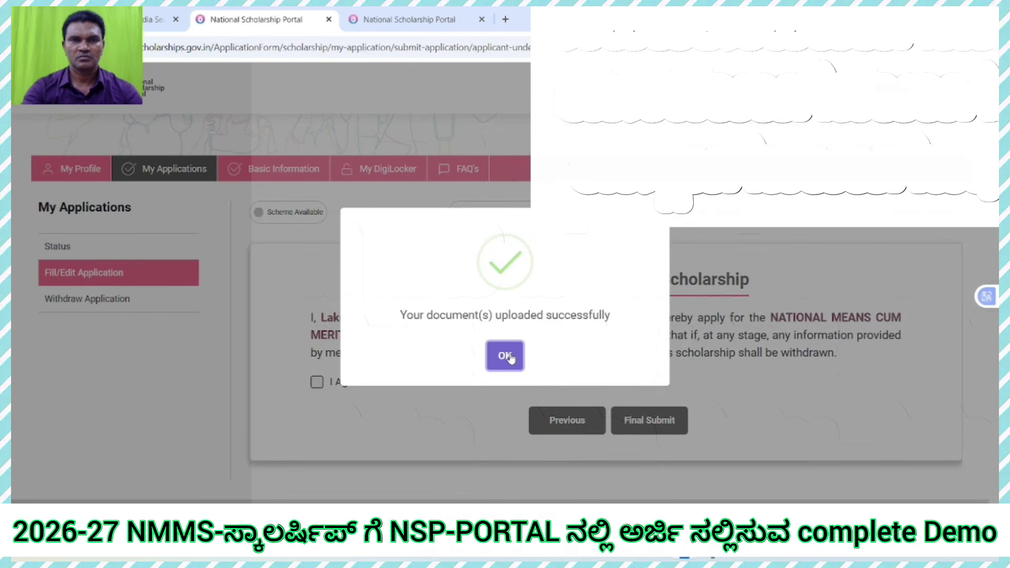
left_click(505, 356)
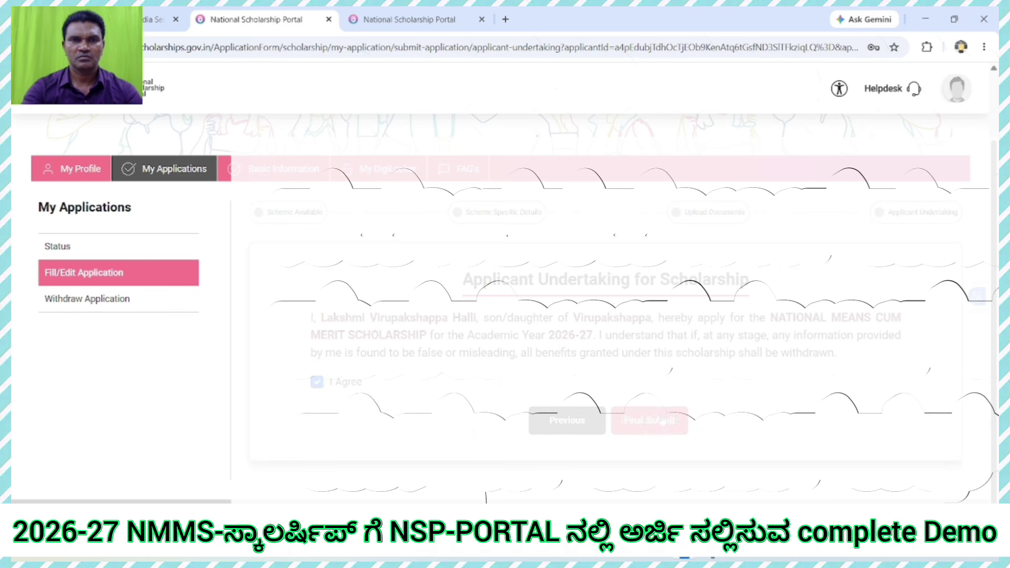
left_click(662, 419)
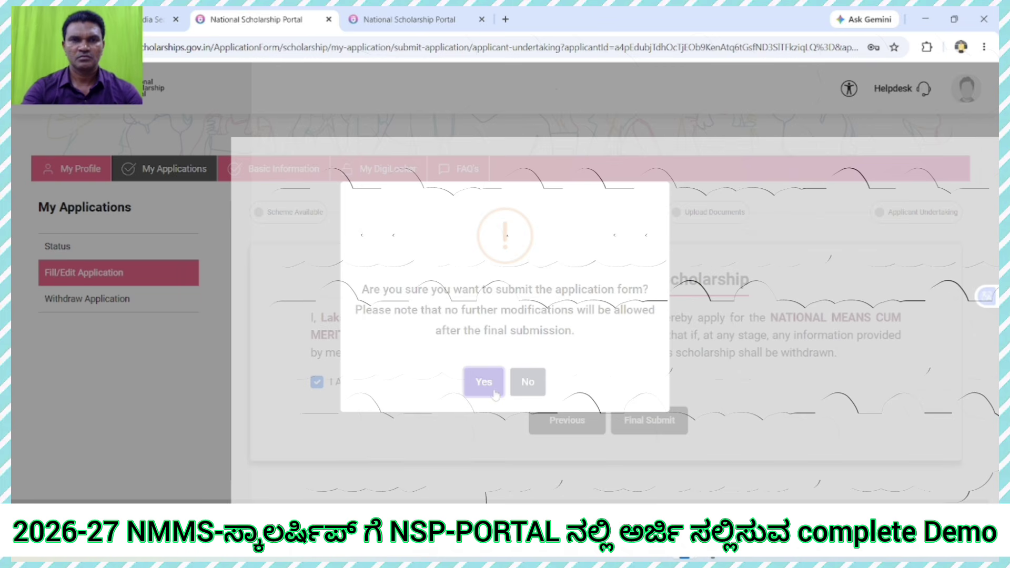
left_click(495, 393)
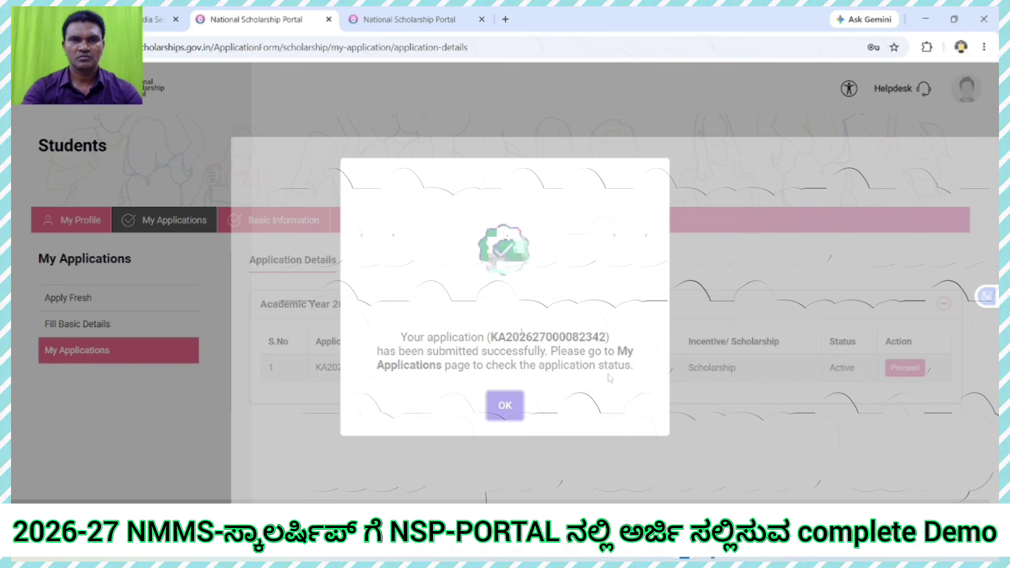
left_click(507, 414)
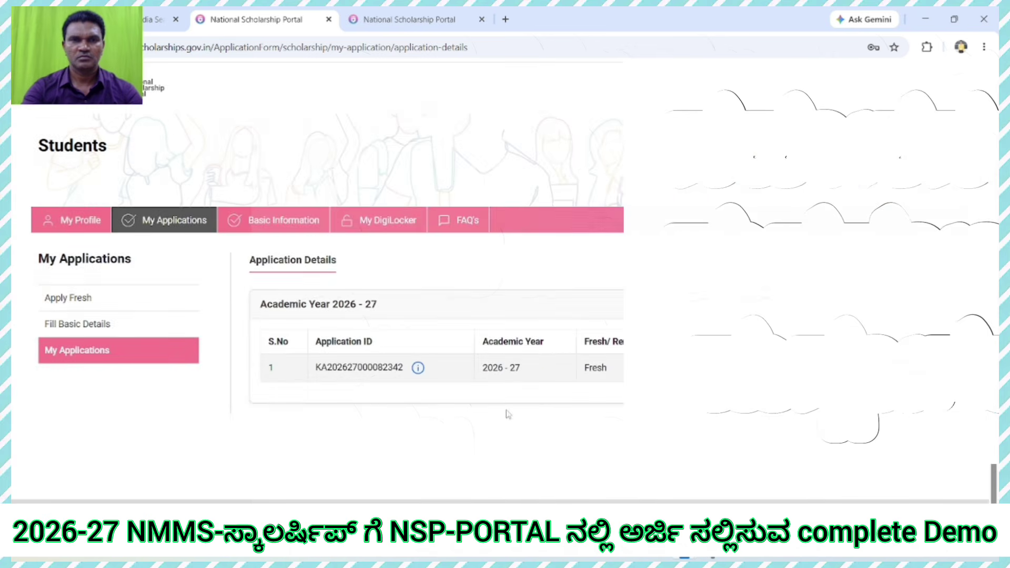
Step: View the application status showing Under Process for Verification at Institute Level
left_click(418, 368)
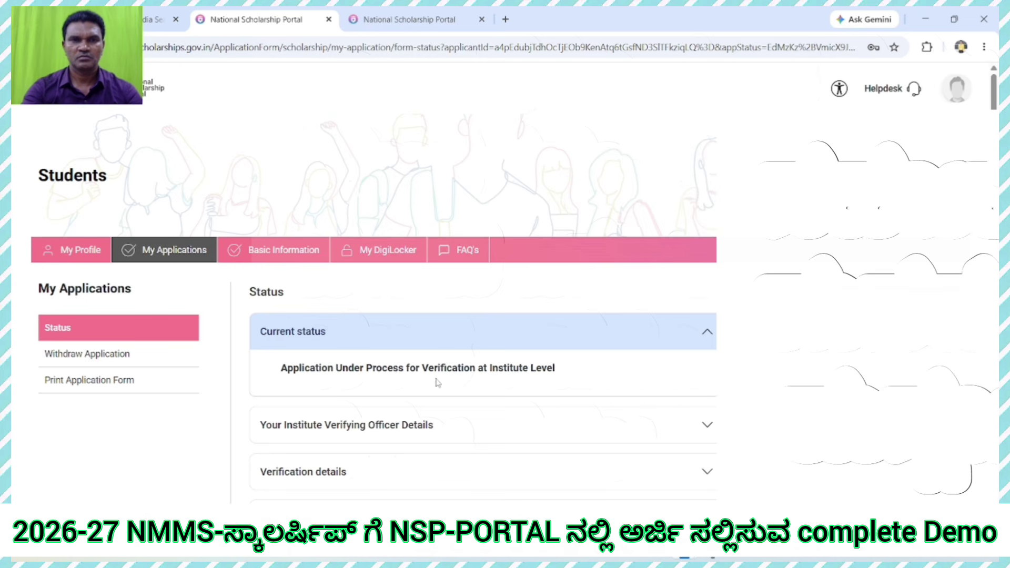
left_click(662, 339)
left_click(662, 339)
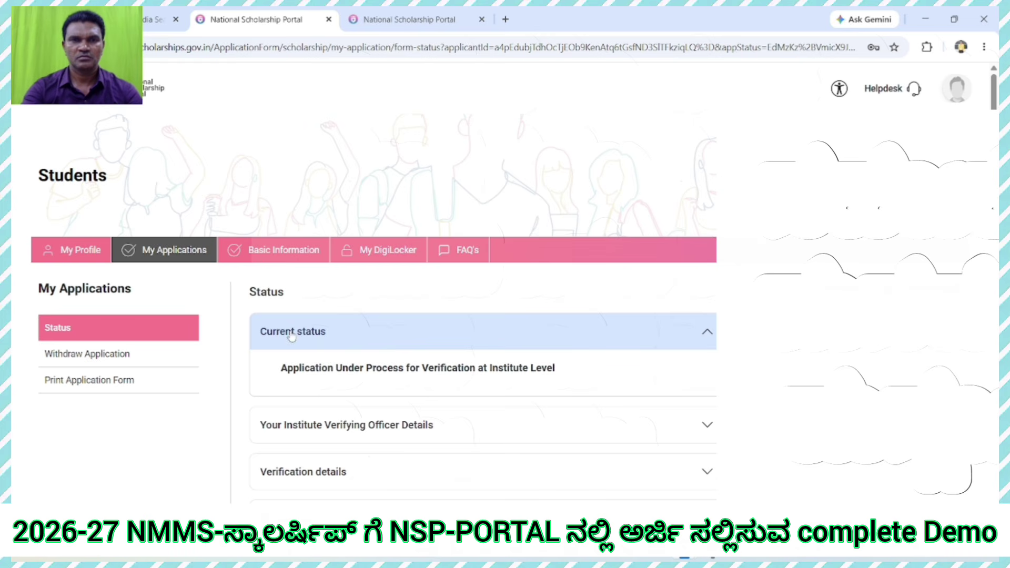